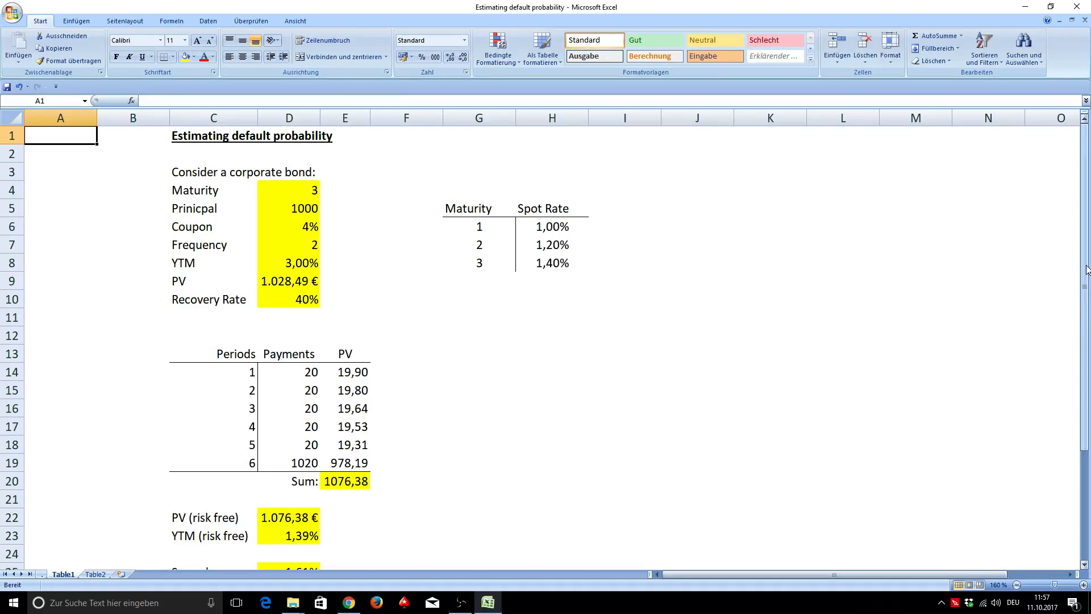
# Review the corporate bond inputs in D4:D10, from maturity and principal through the PV formula to the recovery rate.
pyautogui.click(312, 183)
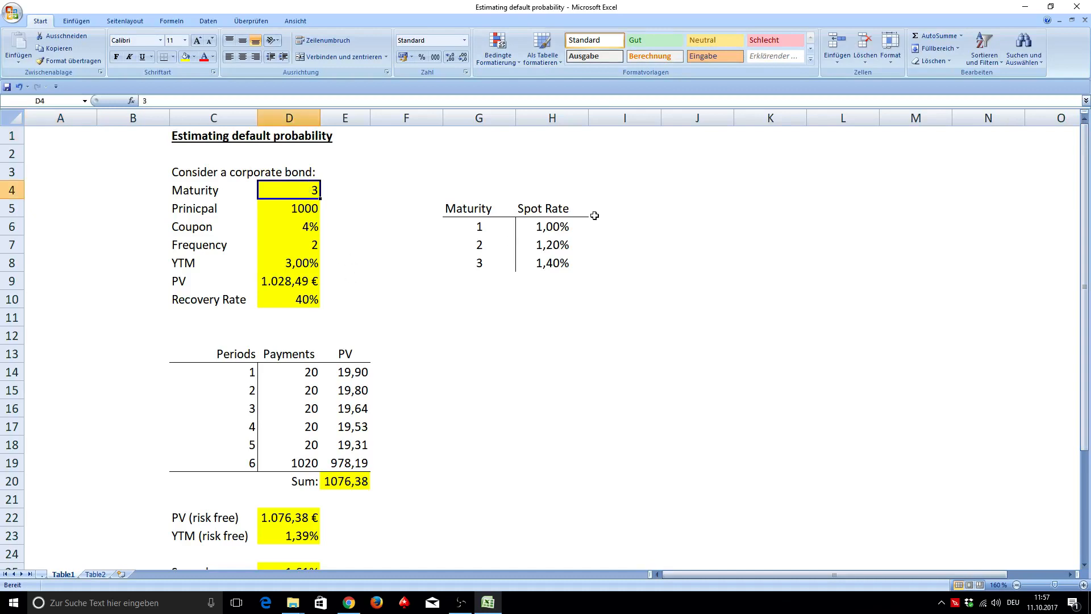
pyautogui.press('Down')
pyautogui.press('Down')
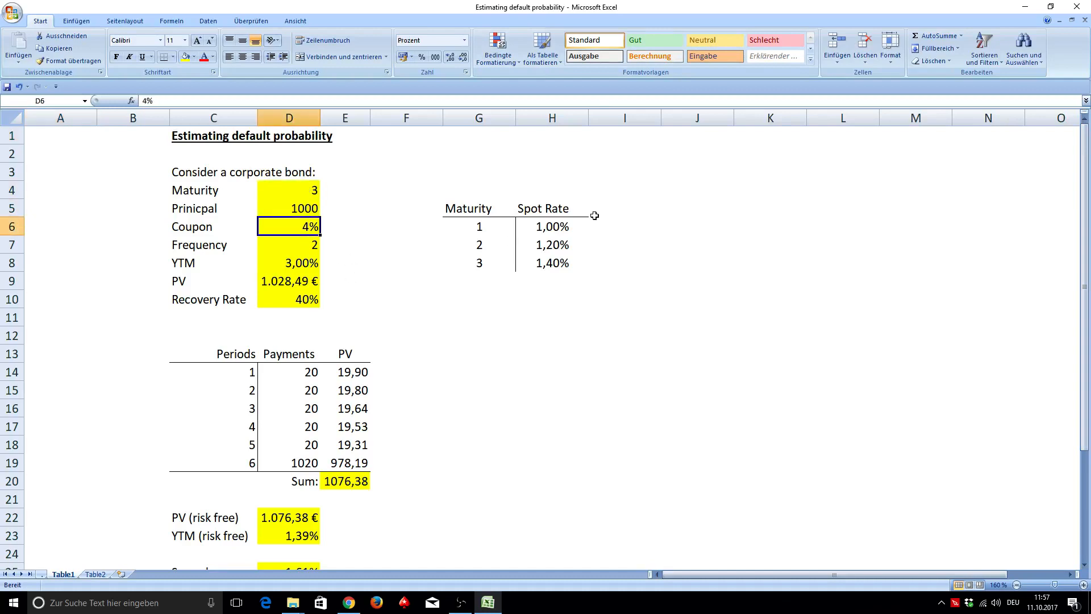
pyautogui.press('Down')
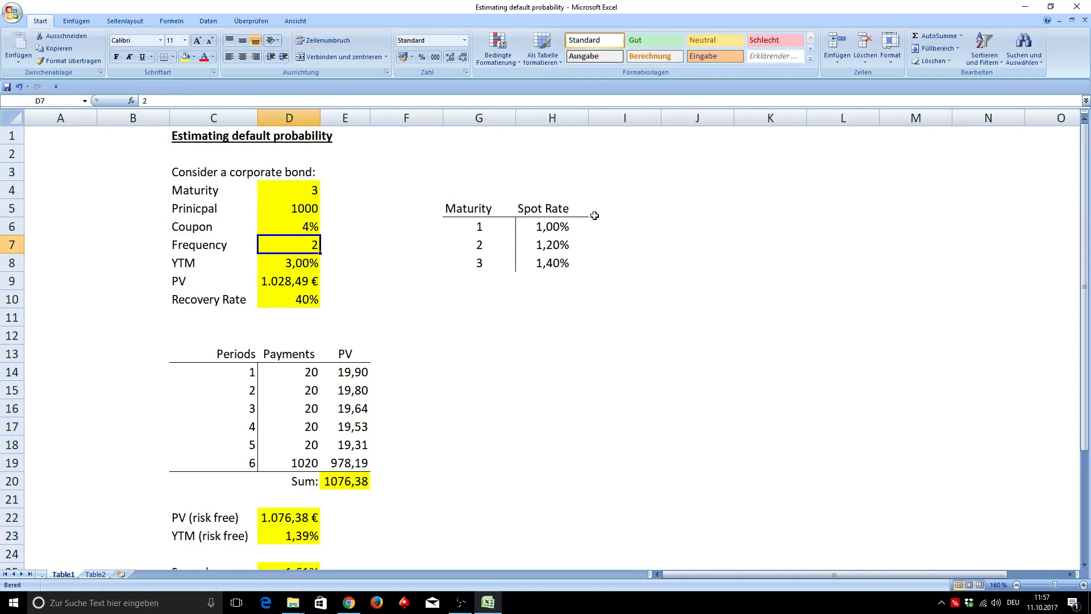
pyautogui.press('Down')
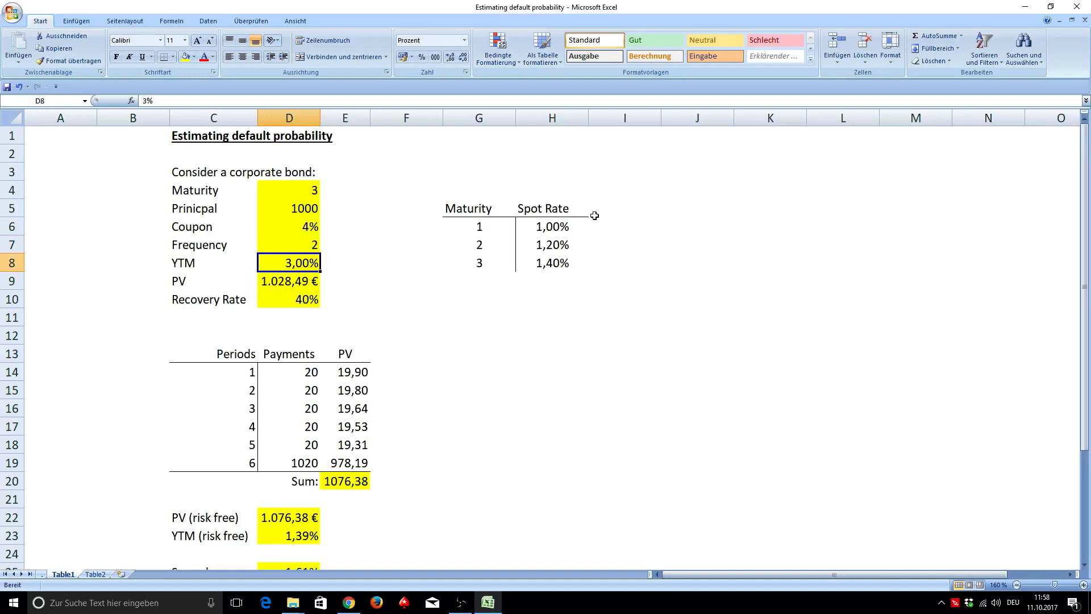
pyautogui.press('Down')
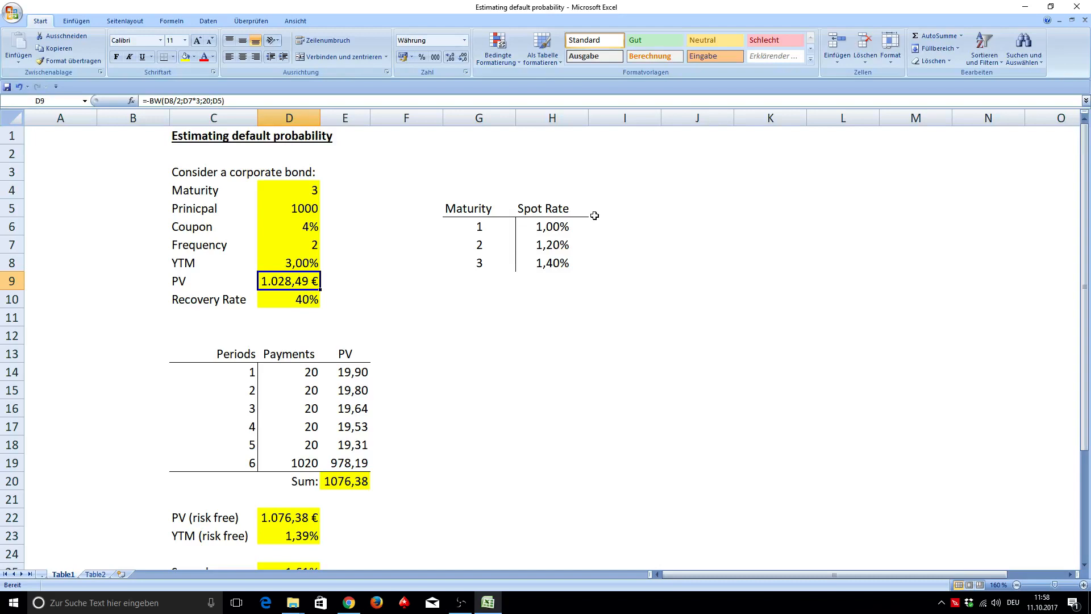
pyautogui.press('Down')
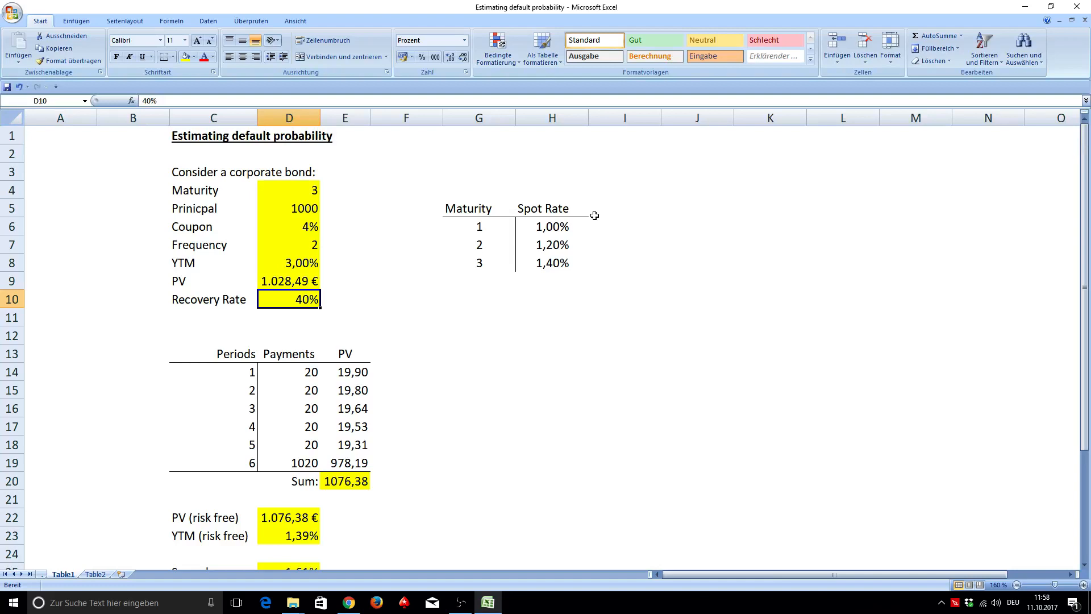
pyautogui.press('Left')
pyautogui.press('Right')
pyautogui.press('Up')
pyautogui.press('Down')
# Examine the maturities and their spot rates in the table at G5:H8.
pyautogui.moveTo(482, 205); pyautogui.dragTo(554, 258)
pyautogui.press('Right')
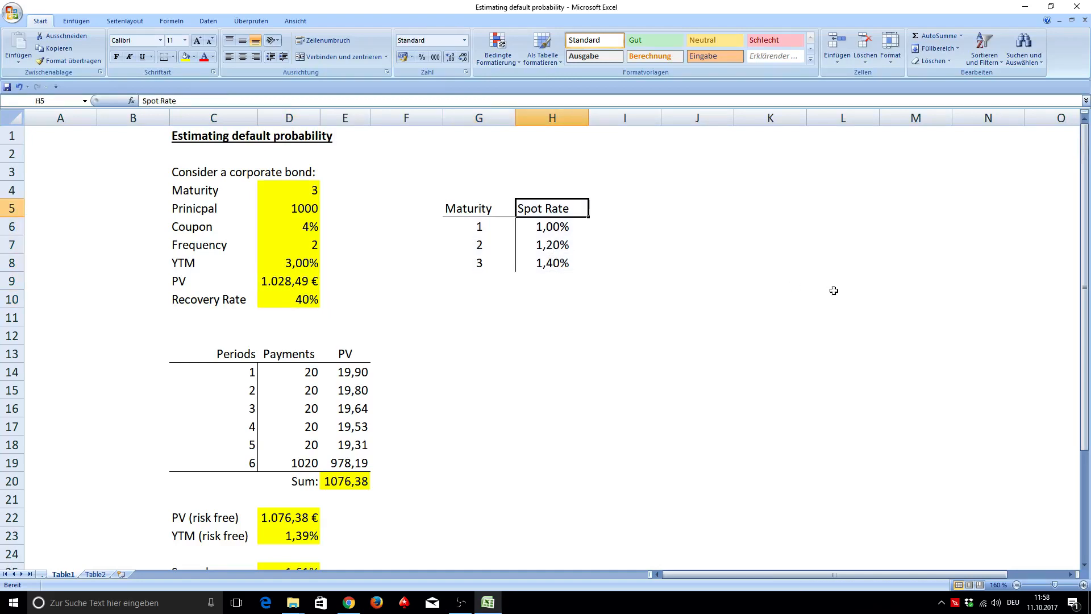
pyautogui.press('Left')
pyautogui.press('Down')
pyautogui.press('Down')
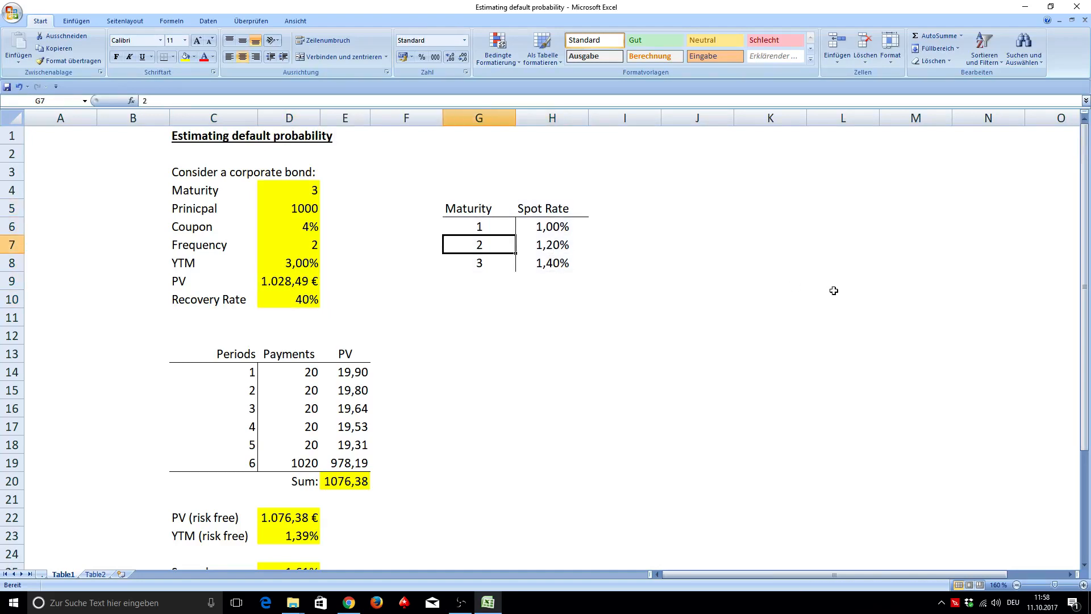
pyautogui.press('Down')
pyautogui.press('Right')
pyautogui.press('Up')
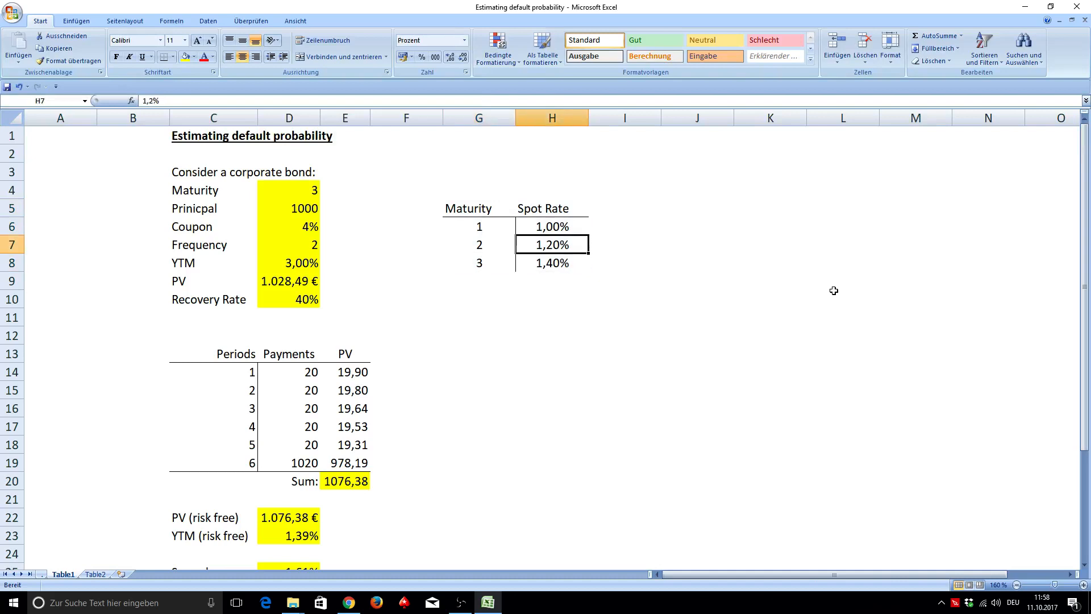
pyautogui.press('Up')
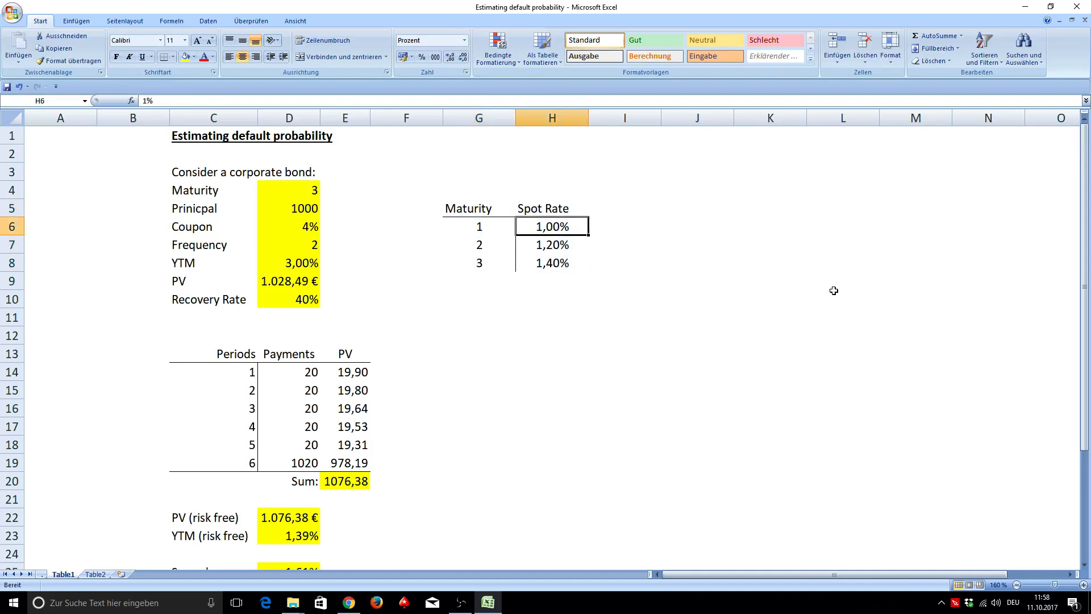
pyautogui.press('Down')
pyautogui.press('Down')
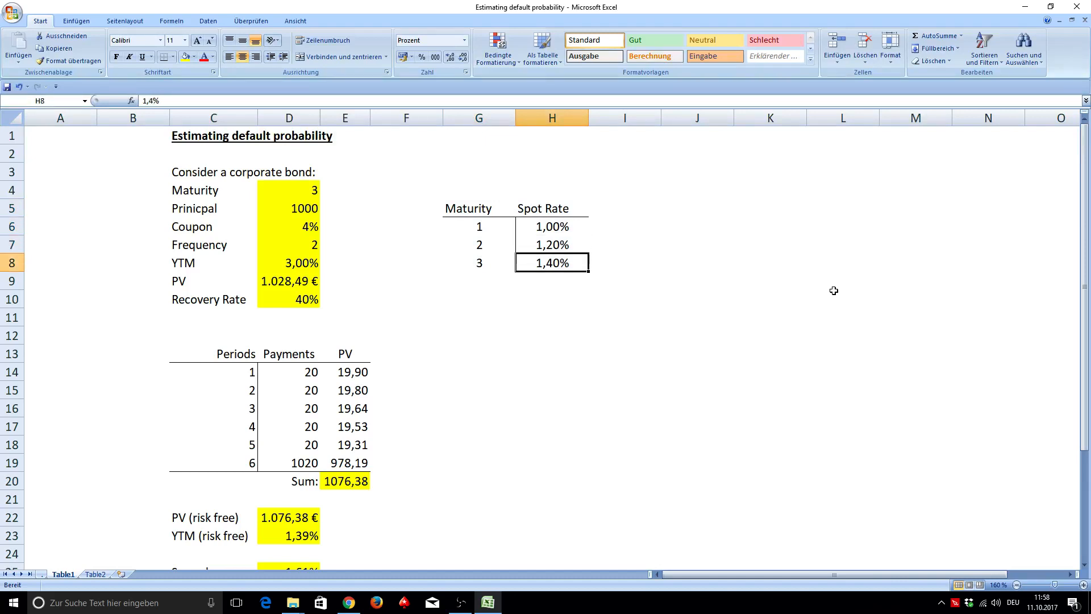
pyautogui.press('Up')
pyautogui.press('Up')
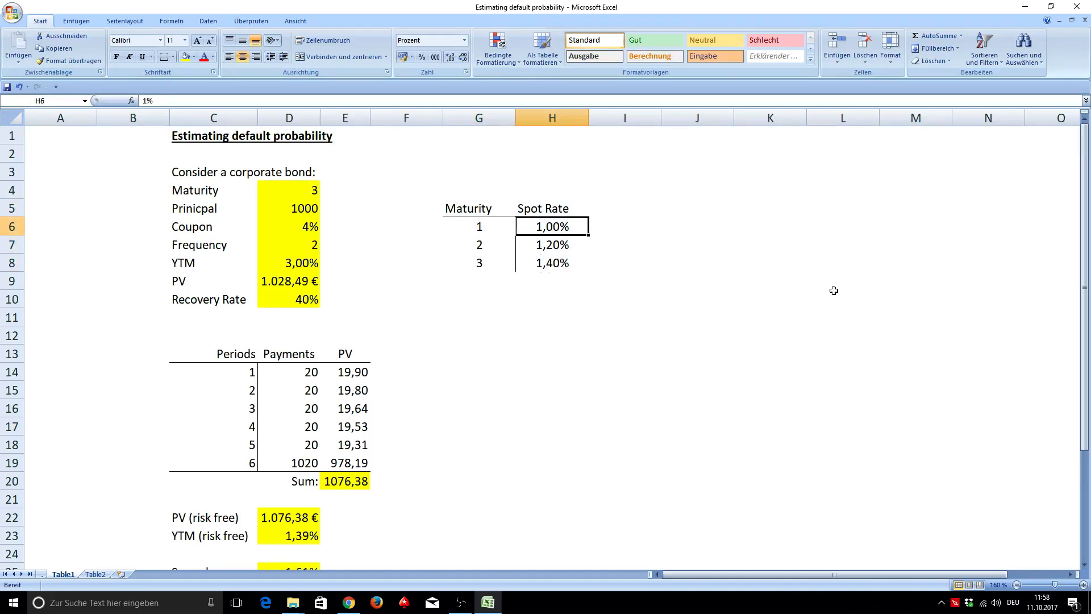
# Inspect the semiannual payments and the present value formulas in E14:E19, including their sum in E20.
pyautogui.press('Left')
pyautogui.press('Left')
pyautogui.press('Left')
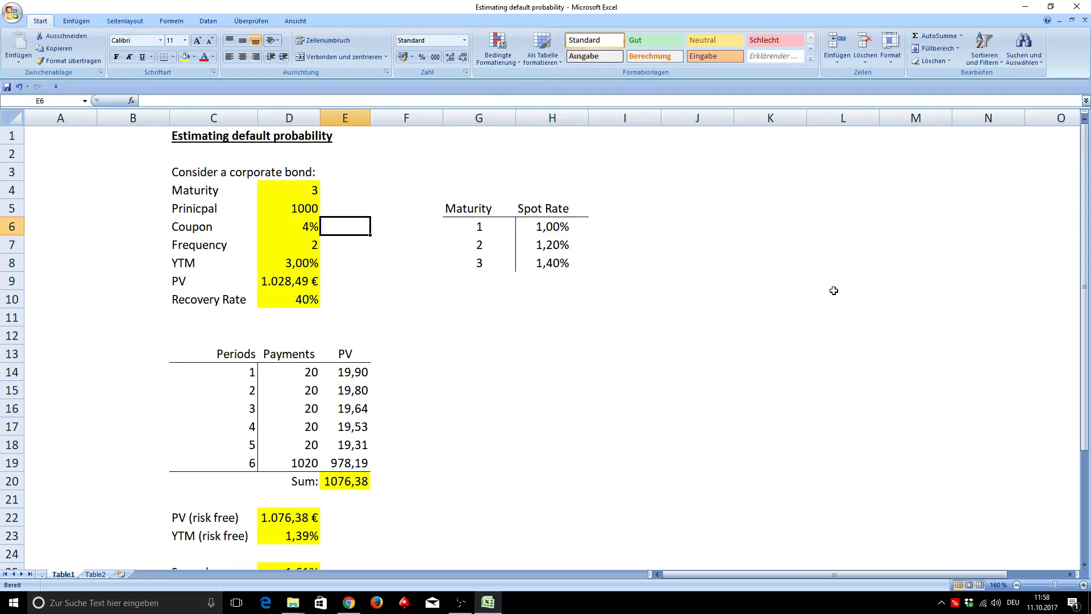
pyautogui.press('Left')
pyautogui.press('Down')
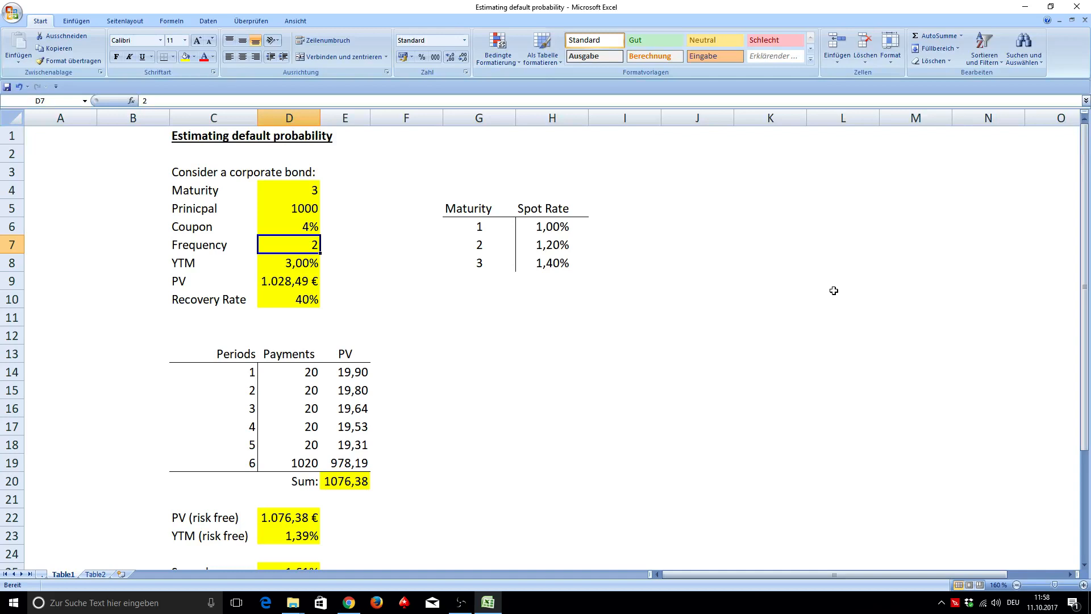
pyautogui.press('Down')
pyautogui.press('Down')
pyautogui.press('Down')
pyautogui.press('Down')
pyautogui.press('Down')
pyautogui.press('Down')
pyautogui.press('Down')
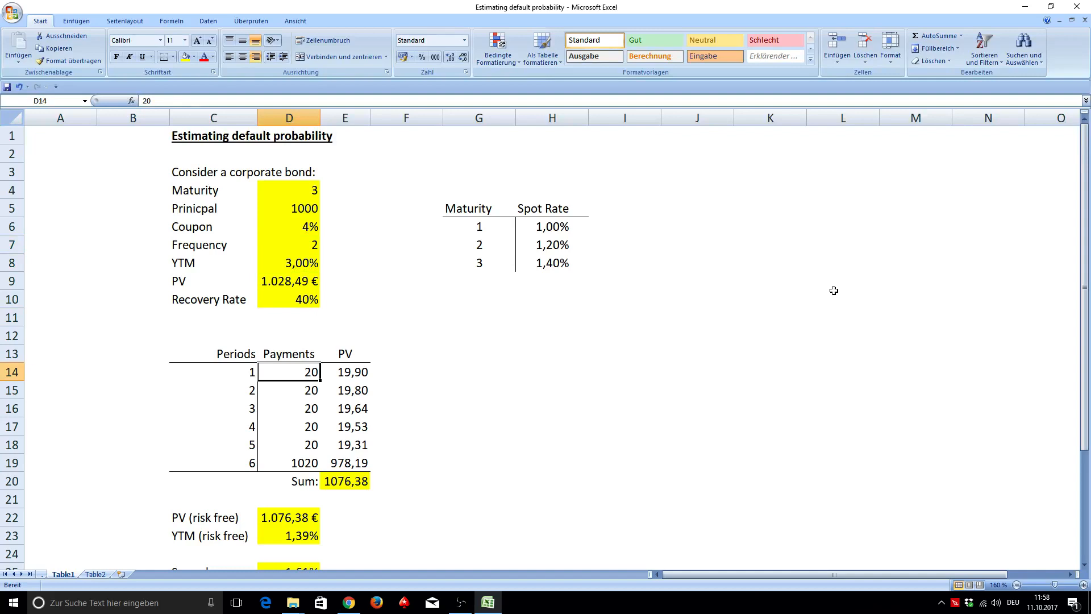
pyautogui.press('Right')
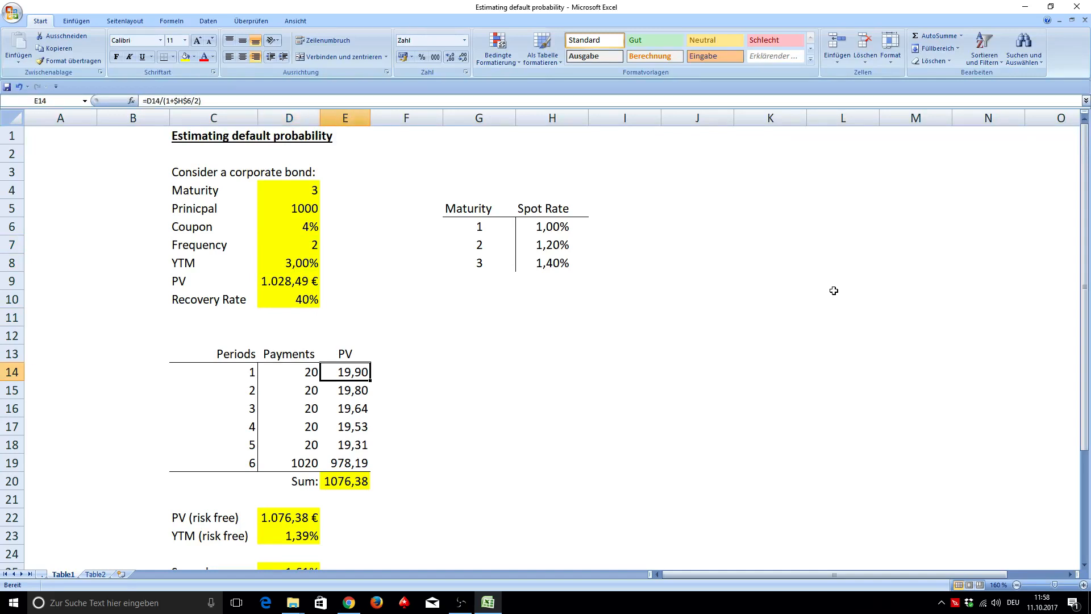
pyautogui.press('F2')
pyautogui.press('Return')
pyautogui.press('Down')
pyautogui.press('F2')
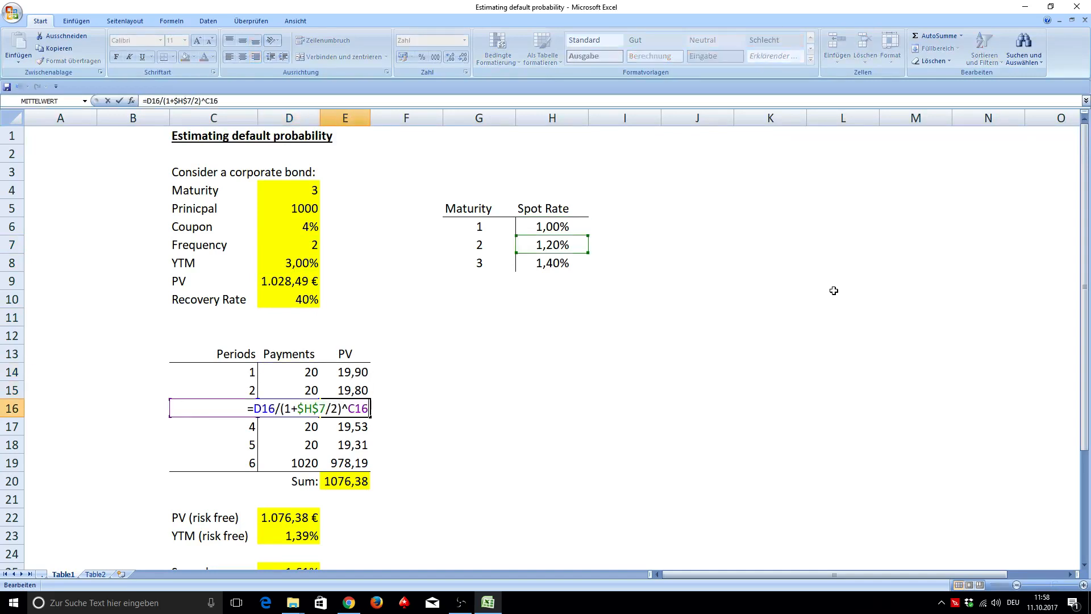
pyautogui.press('Return')
pyautogui.press('Down')
pyautogui.press('F2')
pyautogui.press('Return')
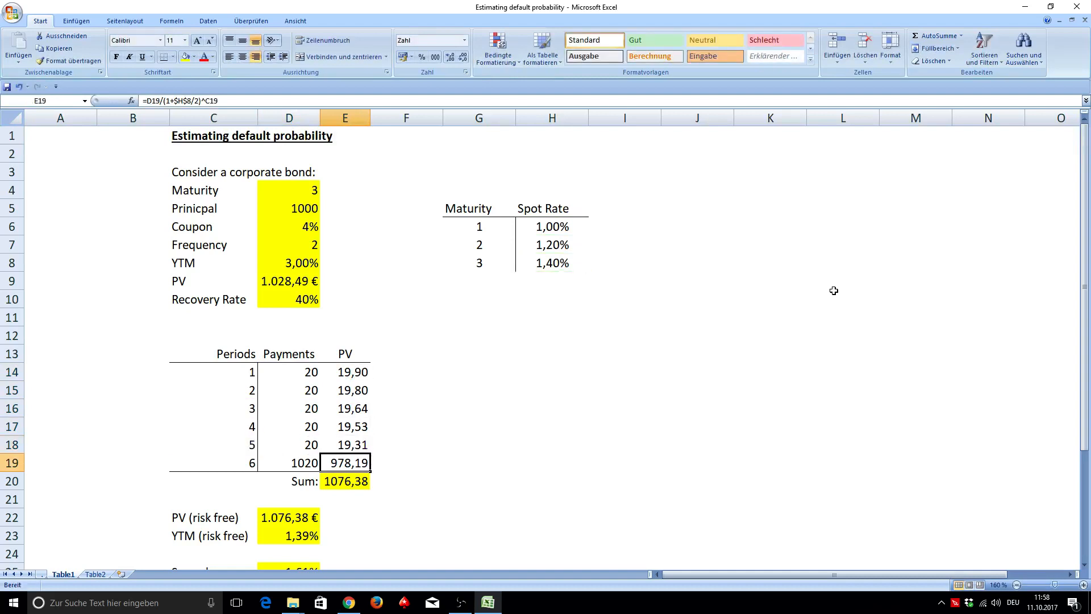
pyautogui.press('Up')
pyautogui.press('Down')
pyautogui.press('Down')
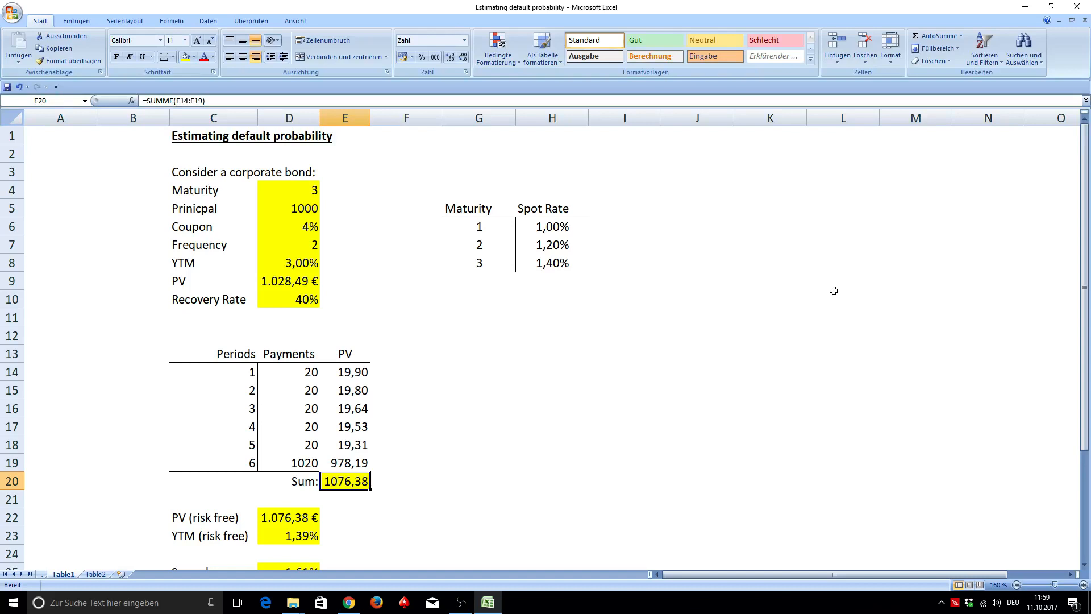
# Check the formulas for the risk-free PV, risk-free YTM and spread in D22, D23 and D25.
pyautogui.press('Left')
pyautogui.press('Down')
pyautogui.press('Down')
pyautogui.press('Down')
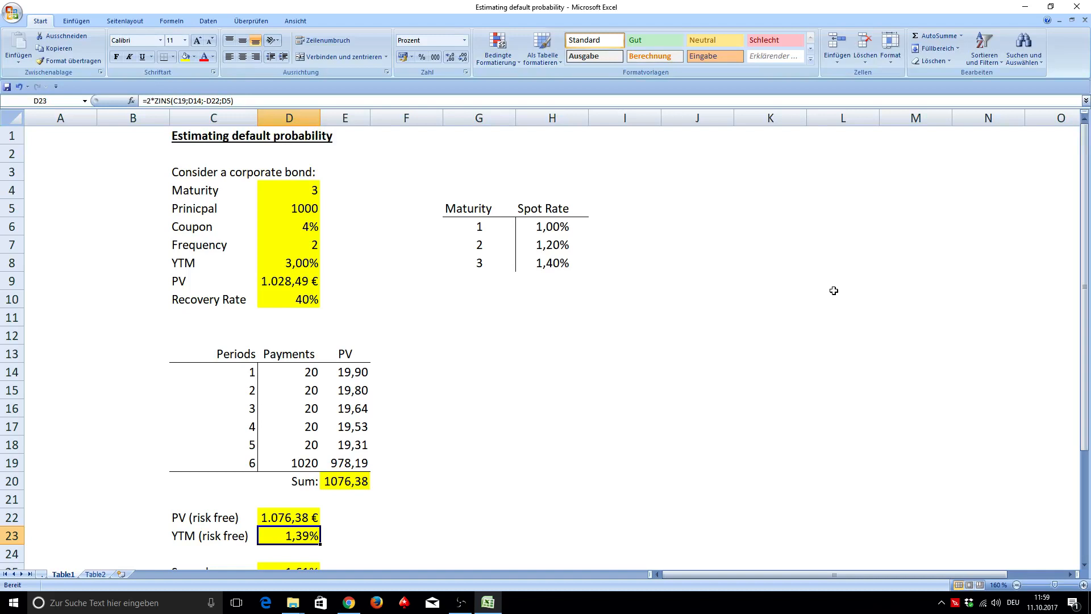
pyautogui.press('Down')
pyautogui.press('Down')
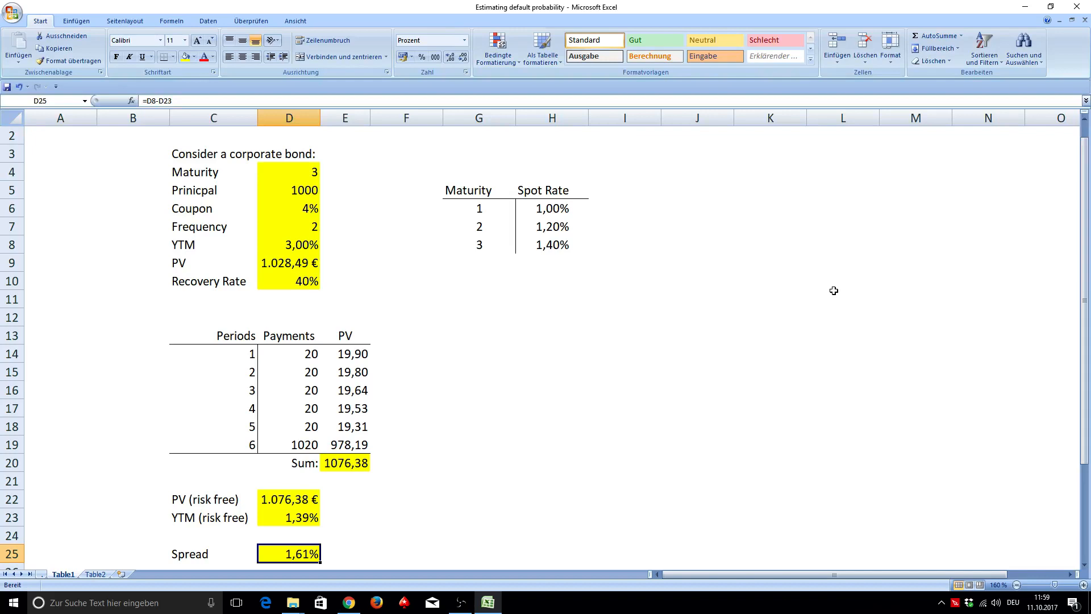
# Look at the credit spread equation around row 28 and the Default Prob and Expected Loss labels beneath it.
pyautogui.press('Down')
pyautogui.press('Down')
pyautogui.press('Down')
pyautogui.press('Down')
pyautogui.press('Down')
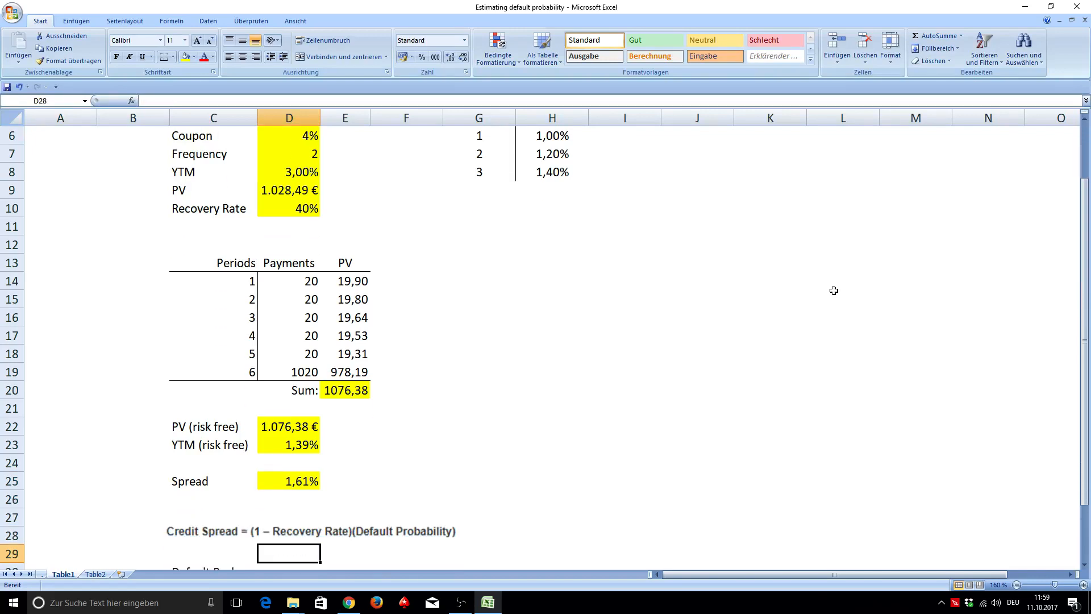
pyautogui.press('Down')
pyautogui.press('Down')
pyautogui.press('Left')
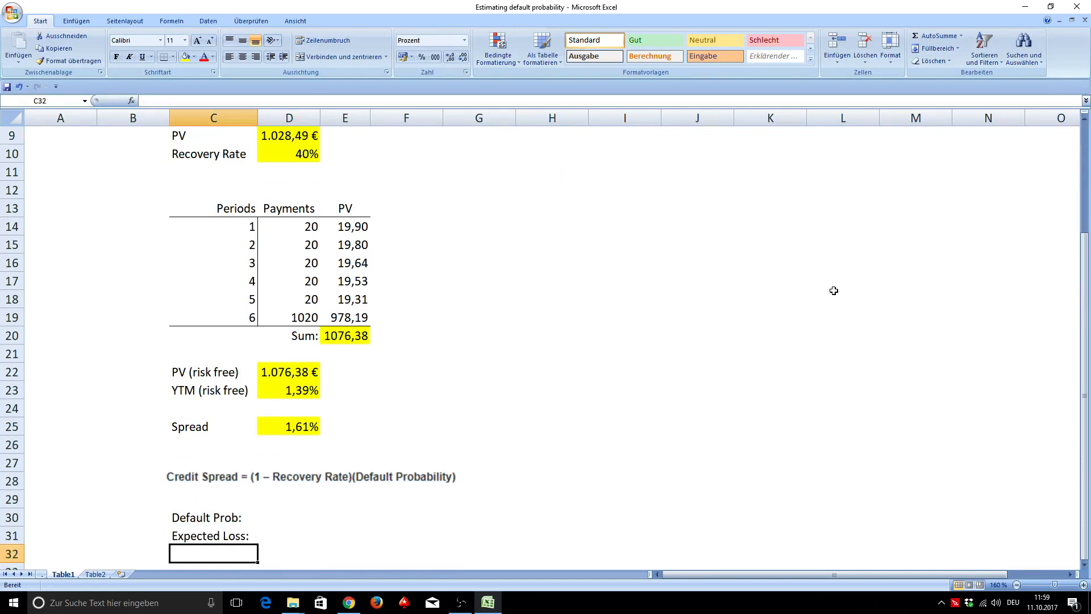
pyautogui.press('Up')
pyautogui.press('Up')
pyautogui.press('Up')
pyautogui.press('Up')
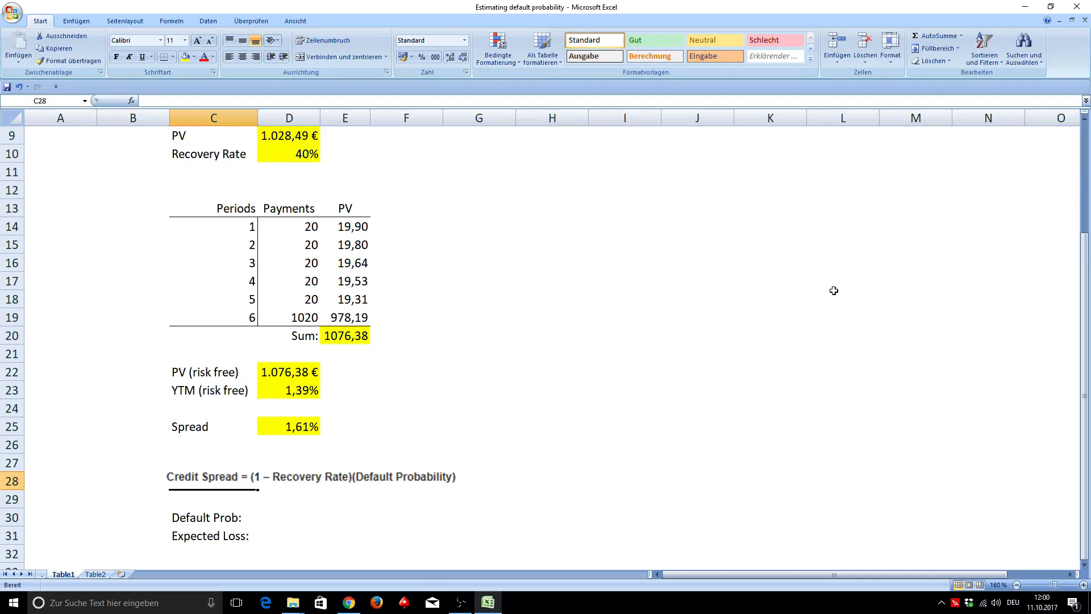
# Calculate the default probability in D30 with the formula =D25/(1-D10), dividing the spread by one minus the recovery rate.
pyautogui.press('Right')
pyautogui.press('Down')
pyautogui.press('Down')
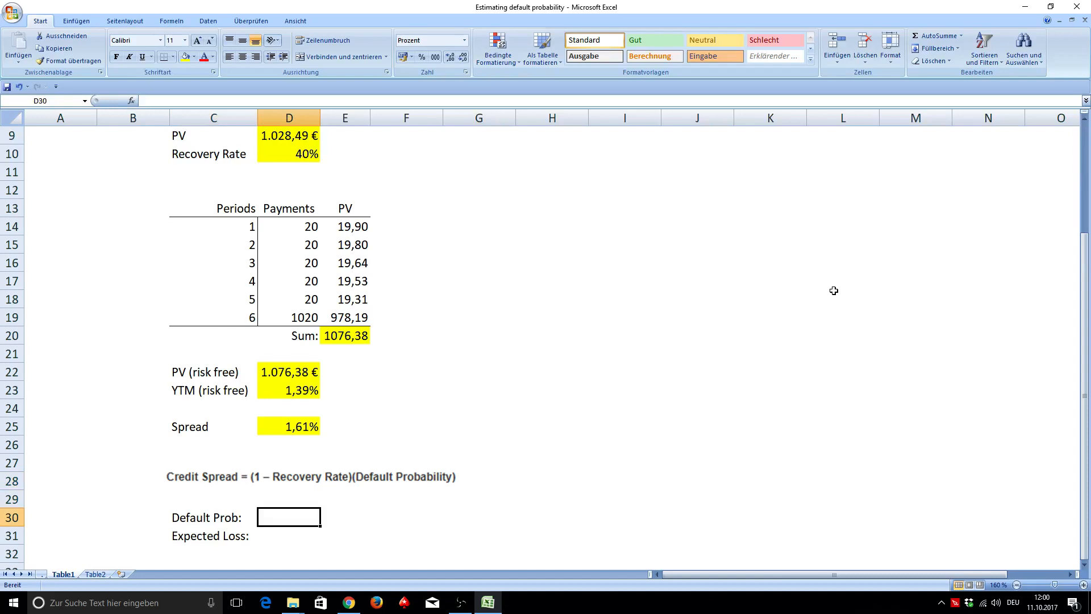
pyautogui.write('=')
pyautogui.press('Up')
pyautogui.press('Up')
pyautogui.press('Up')
pyautogui.press('Up')
pyautogui.press('Up')
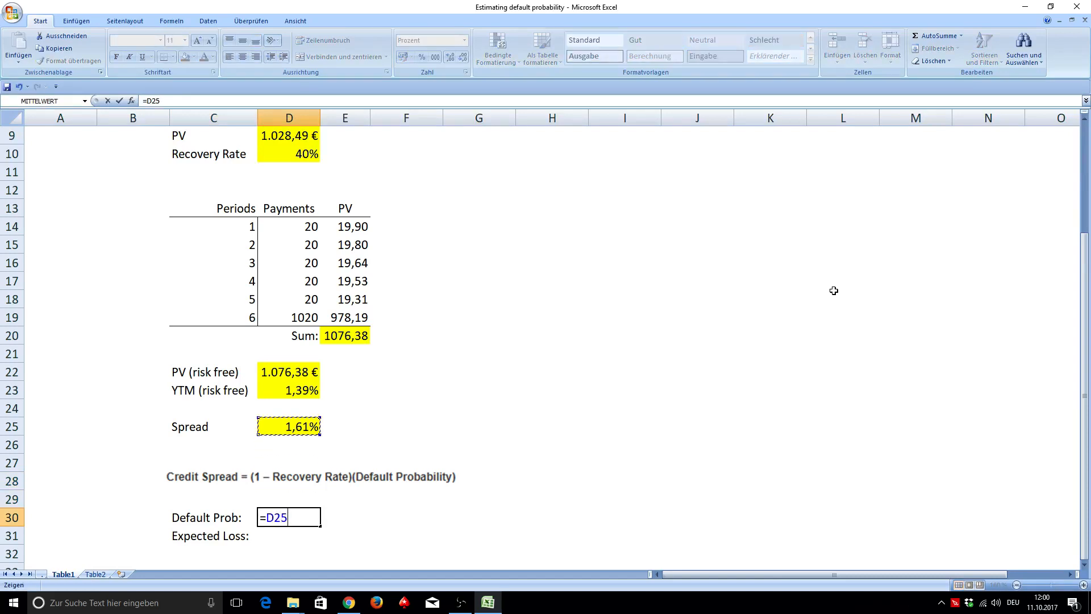
pyautogui.write('/(1-')
pyautogui.press('Up')
pyautogui.press('Up')
pyautogui.press('Up')
pyautogui.press('Up')
pyautogui.press('Up')
pyautogui.press('Up')
pyautogui.press('Up')
pyautogui.press('Up')
pyautogui.press('Up')
pyautogui.press('Up')
pyautogui.press('Up')
pyautogui.press('Up')
pyautogui.press('Up')
pyautogui.press('Up')
pyautogui.press('Up')
pyautogui.press('Up')
pyautogui.press('Up')
pyautogui.press('Up')
pyautogui.press('Up')
pyautogui.press('Up')
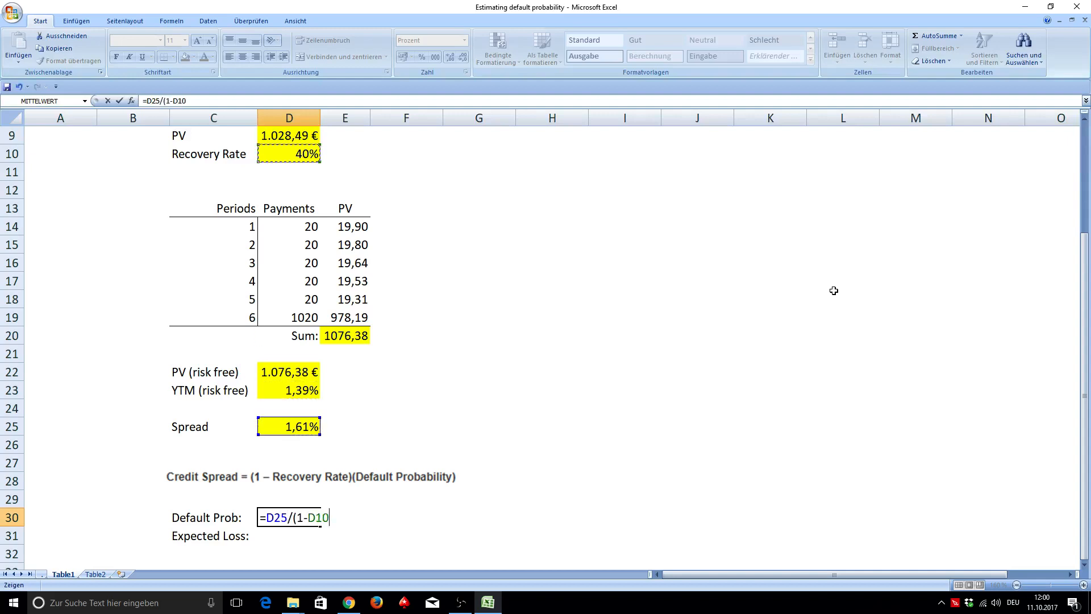
pyautogui.write(')')
pyautogui.press('Return')
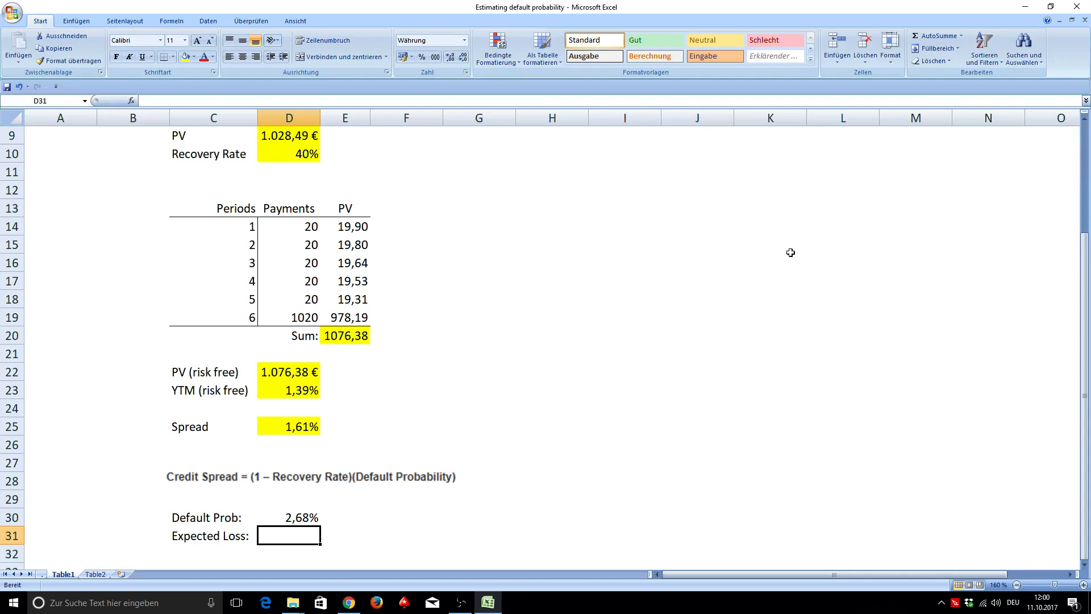
# Calculate the expected loss in D31 with the formula =D22-D9, subtracting the bond's PV from the risk-free PV.
pyautogui.click(300, 423)
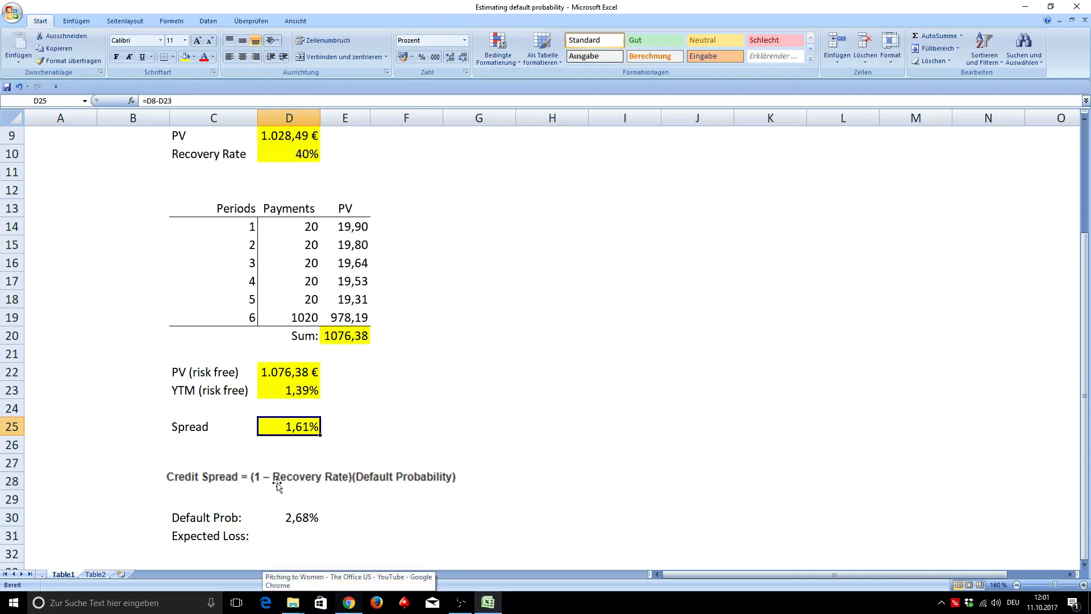
pyautogui.click(295, 538)
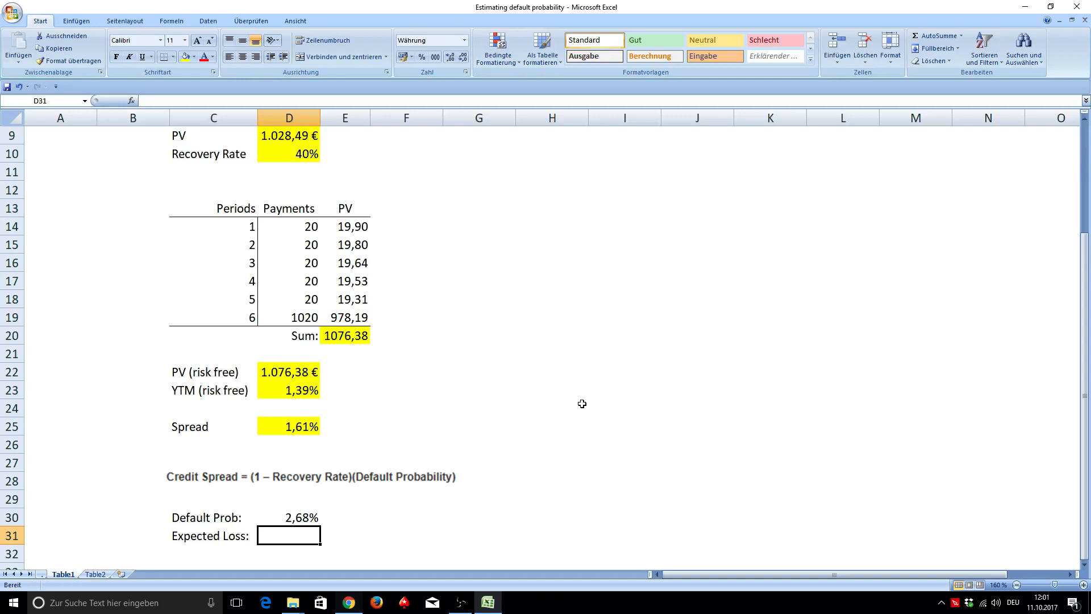
pyautogui.write('=')
pyautogui.press('Up')
pyautogui.press('Up')
pyautogui.press('Up')
pyautogui.press('Up')
pyautogui.press('Up')
pyautogui.press('Up')
pyautogui.press('Up')
pyautogui.press('Up')
pyautogui.press('Up')
pyautogui.press('Up')
pyautogui.press('Up')
pyautogui.press('Up')
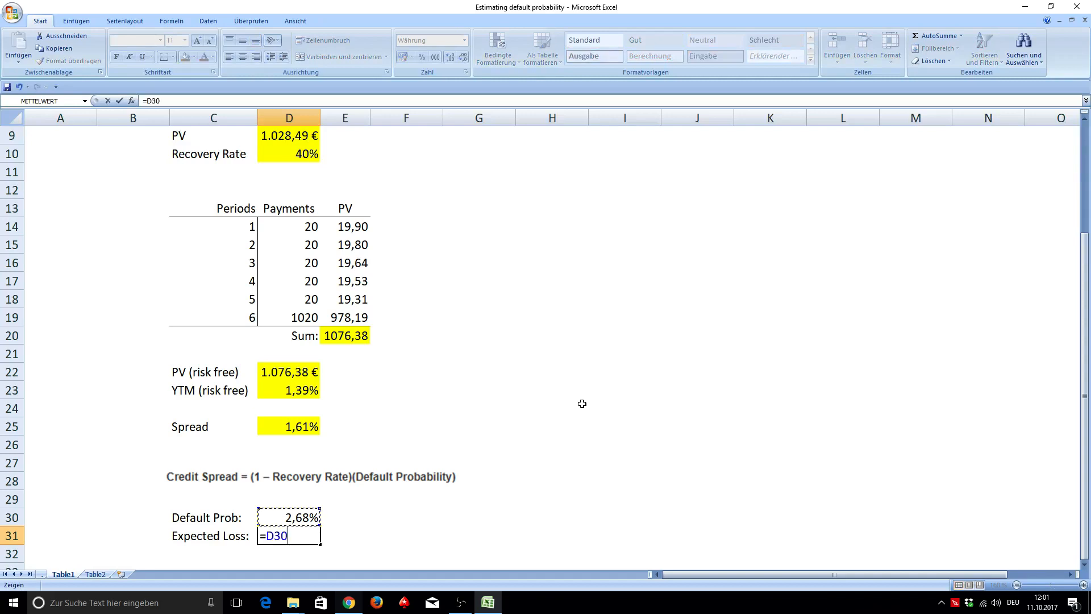
pyautogui.press('Down')
pyautogui.press('Down')
pyautogui.press('Down')
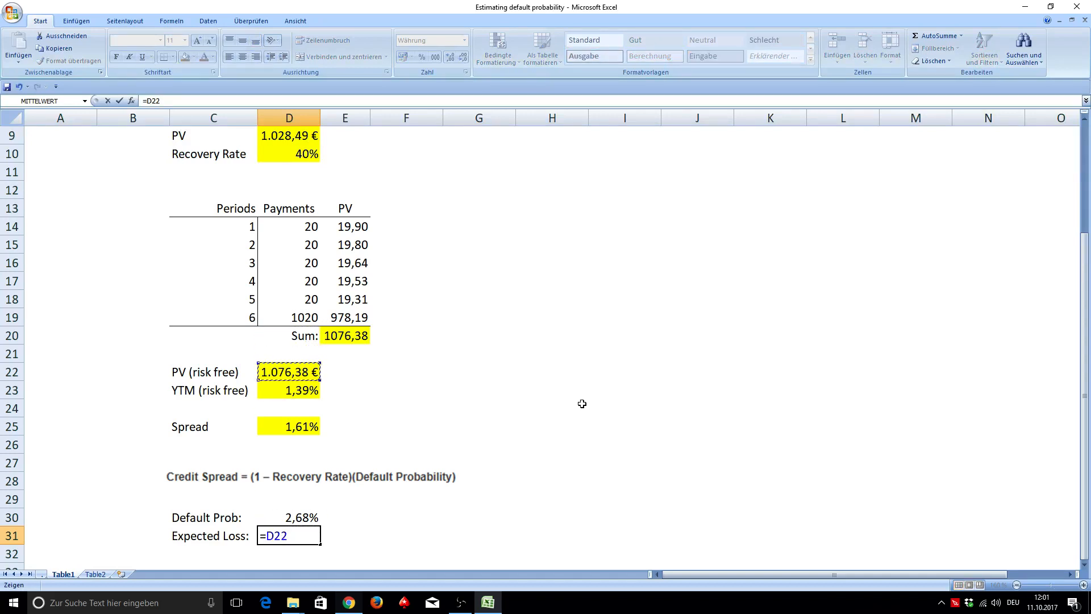
pyautogui.write('-')
pyautogui.press('Up')
pyautogui.press('Up')
pyautogui.press('Up')
pyautogui.press('Up')
pyautogui.press('Up')
pyautogui.press('Up')
pyautogui.press('Up')
pyautogui.press('Up')
pyautogui.press('Up')
pyautogui.press('Up')
pyautogui.press('Up')
pyautogui.press('Up')
pyautogui.press('Up')
pyautogui.press('Up')
pyautogui.press('Up')
pyautogui.press('Up')
pyautogui.press('Up')
pyautogui.press('Up')
pyautogui.press('Up')
pyautogui.press('Up')
pyautogui.press('Up')
pyautogui.press('Up')
pyautogui.press('Return')
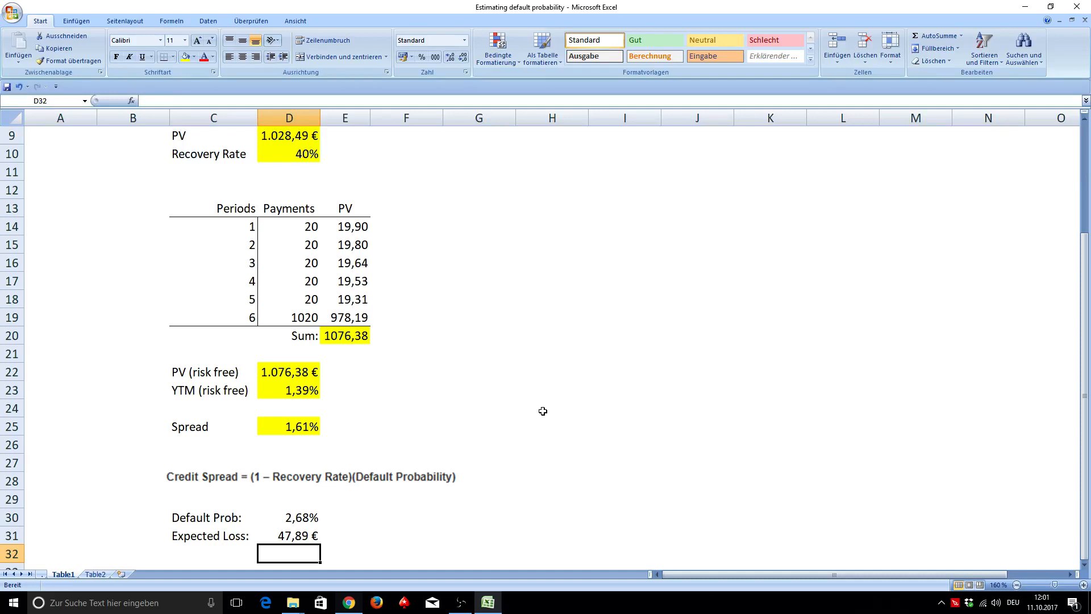
# Open the Table2 sheet and select the spot rates in B4:B9 for review.
pyautogui.click(95, 574)
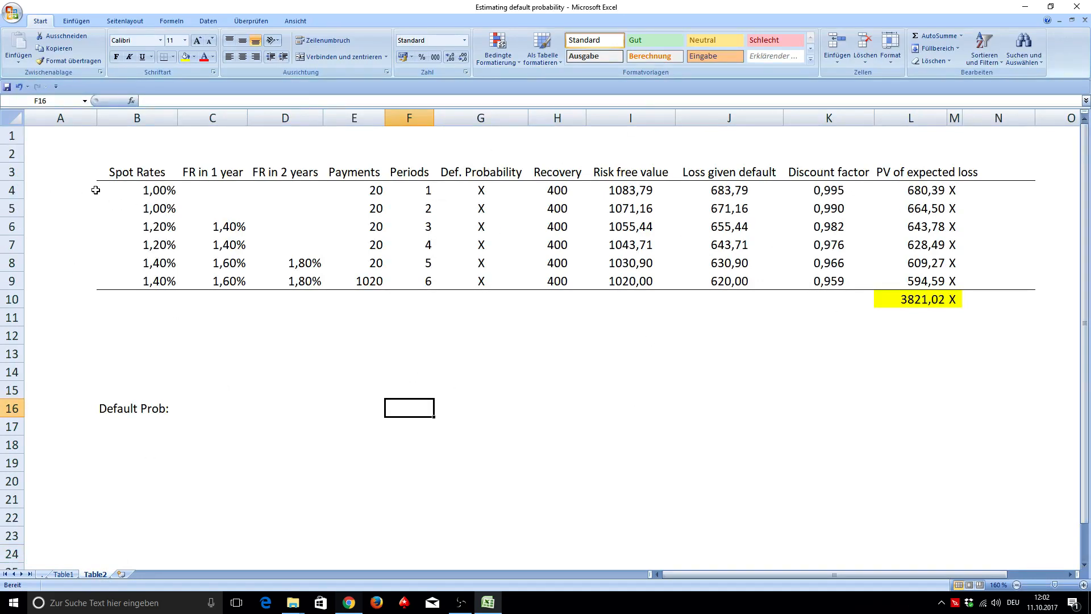
pyautogui.moveTo(137, 186); pyautogui.dragTo(146, 282)
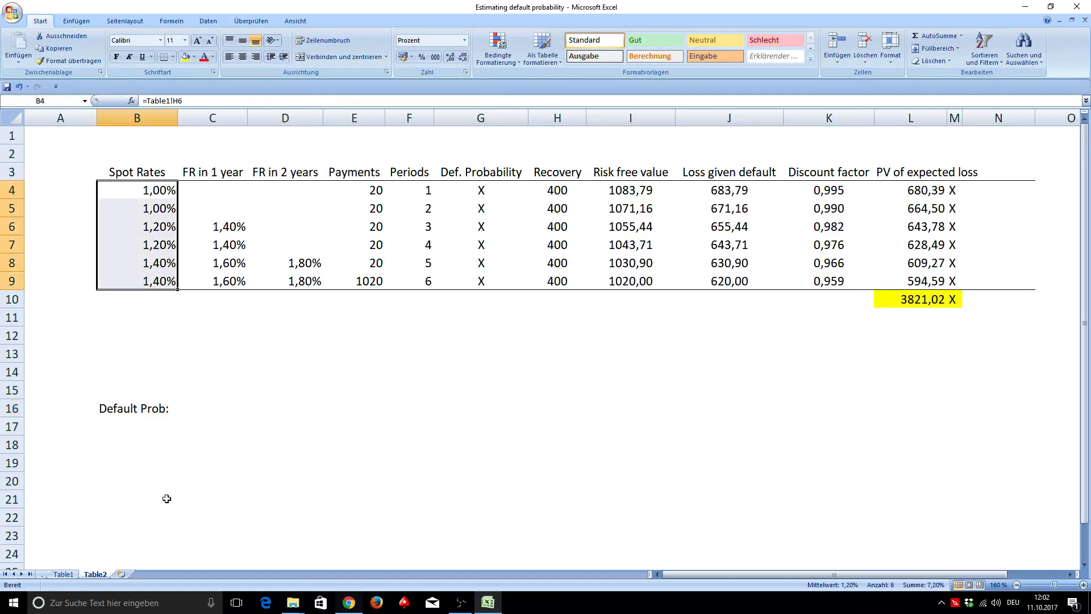
# Check the maturity and spot rate table on the Table1 sheet, and return to Table2.
pyautogui.click(64, 574)
pyautogui.scroll(3, 629, 383)
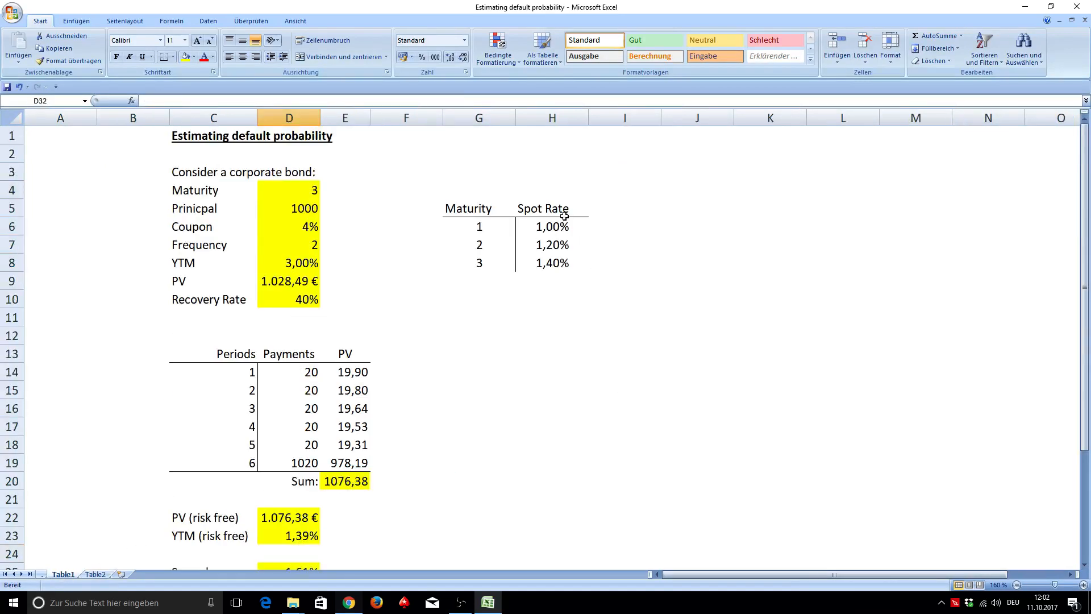
pyautogui.scroll(-3, 557, 364)
pyautogui.click(95, 574)
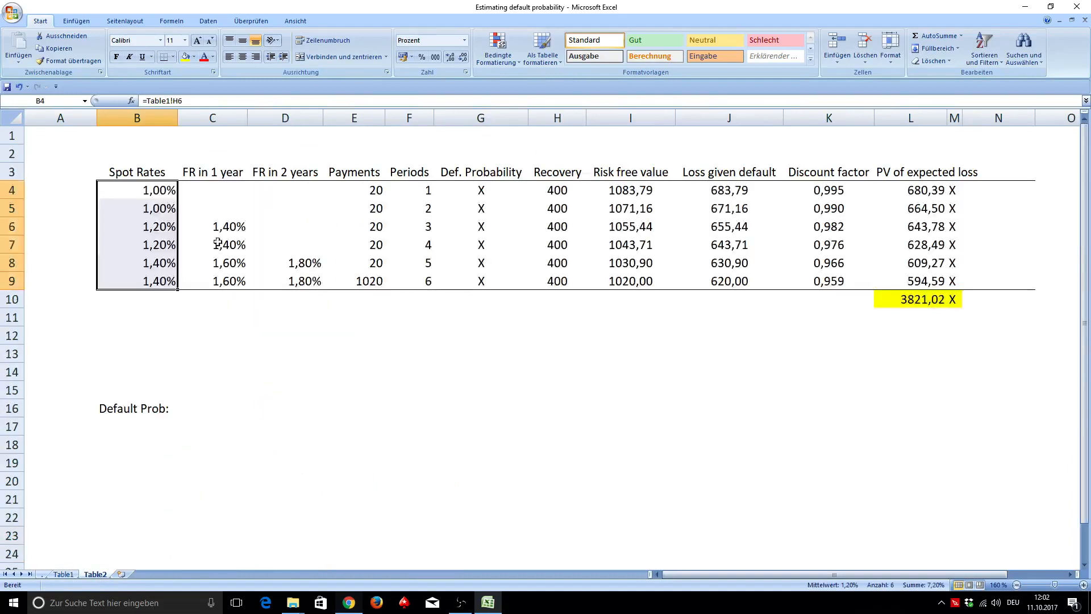
# Examine the one-year and two-year forward rate columns, including the formulas in C6:C9 and D8:D9.
pyautogui.click(207, 173)
pyautogui.click(302, 171)
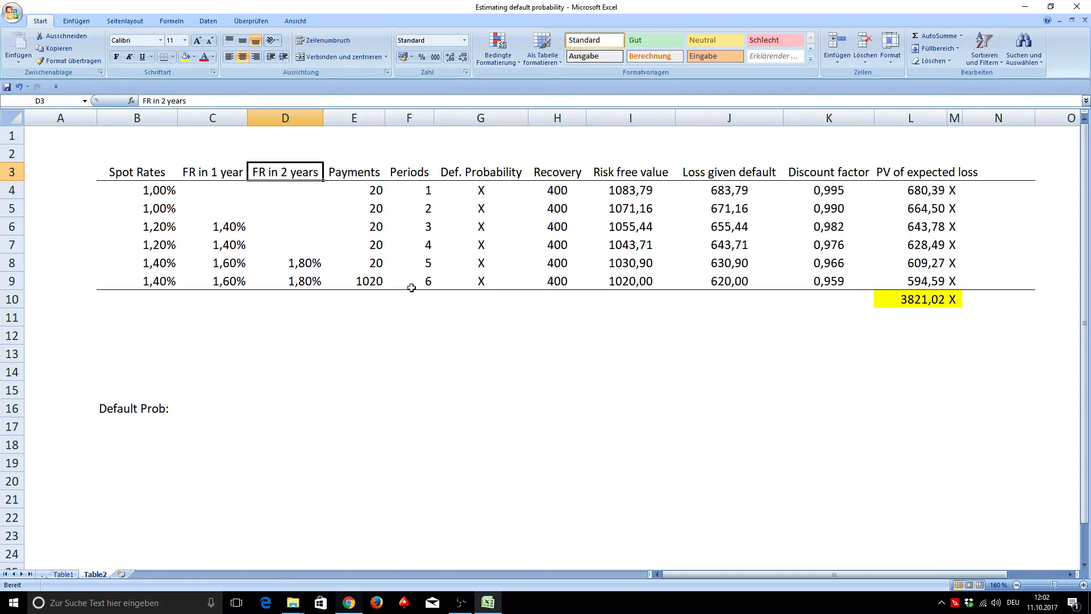
pyautogui.press('Left')
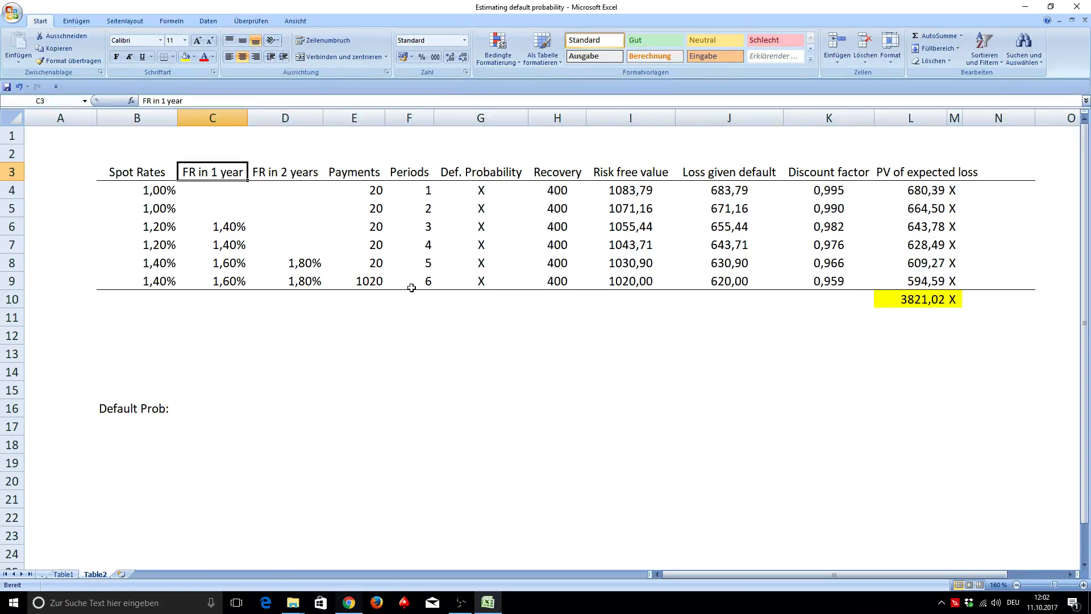
pyautogui.click(229, 226)
pyautogui.doubleClick(235, 243)
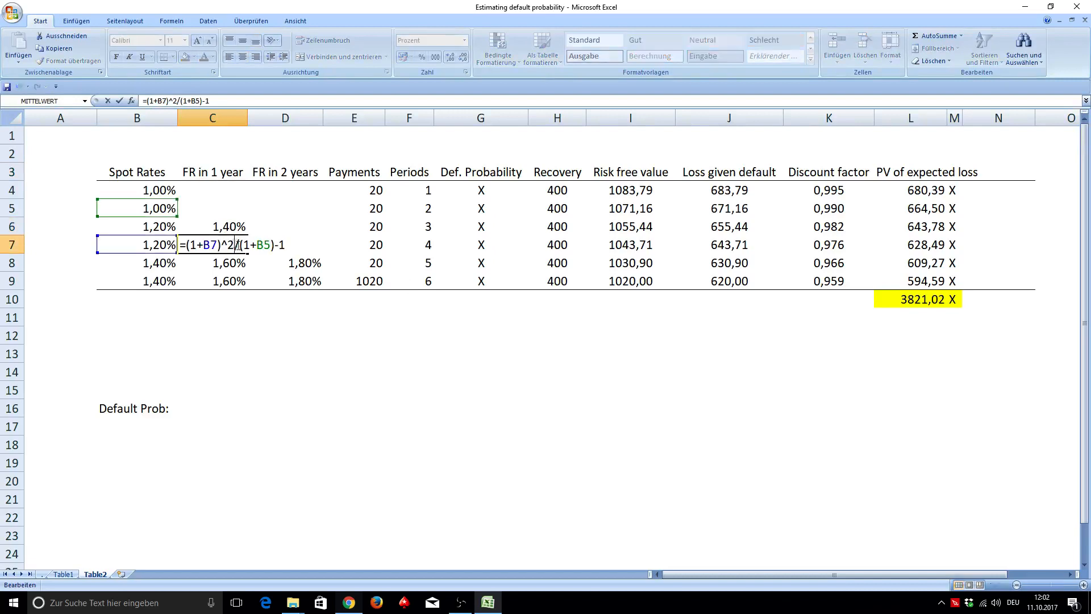
pyautogui.press('Return')
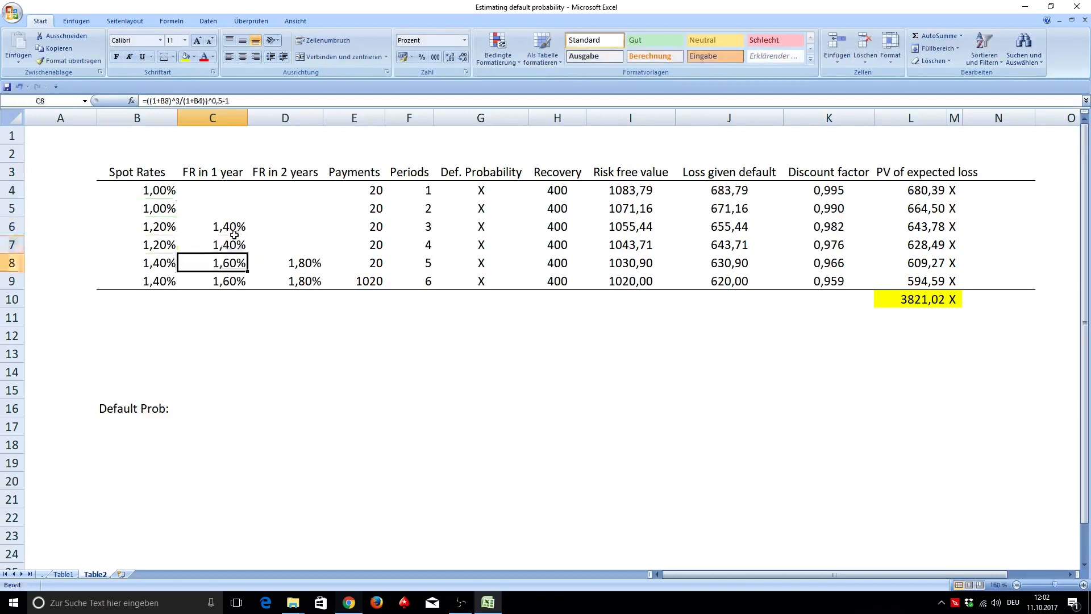
pyautogui.moveTo(229, 227); pyautogui.dragTo(228, 248)
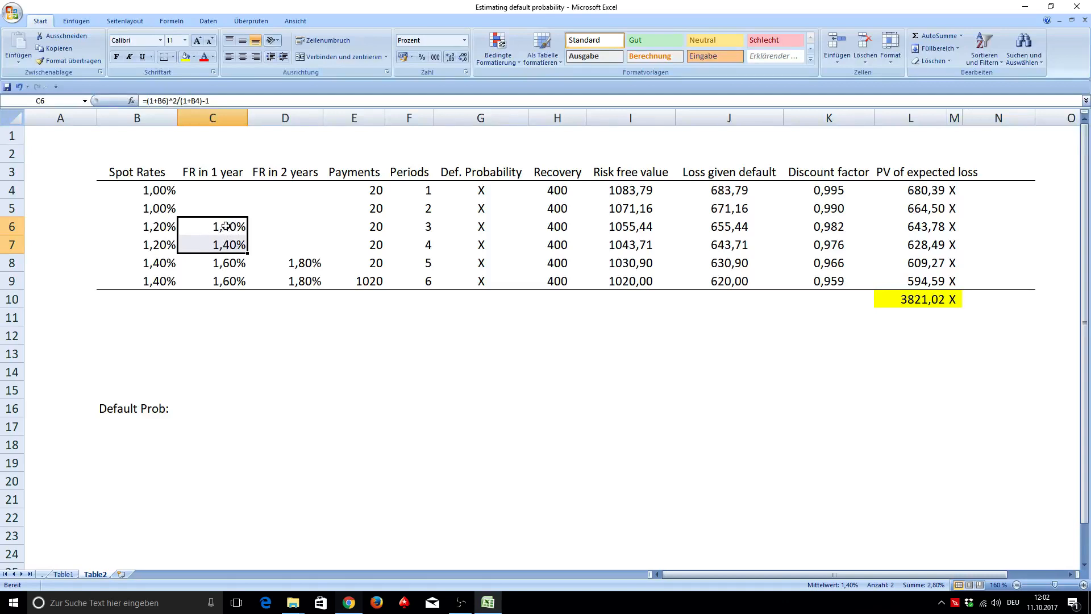
pyautogui.moveTo(229, 263); pyautogui.dragTo(229, 282)
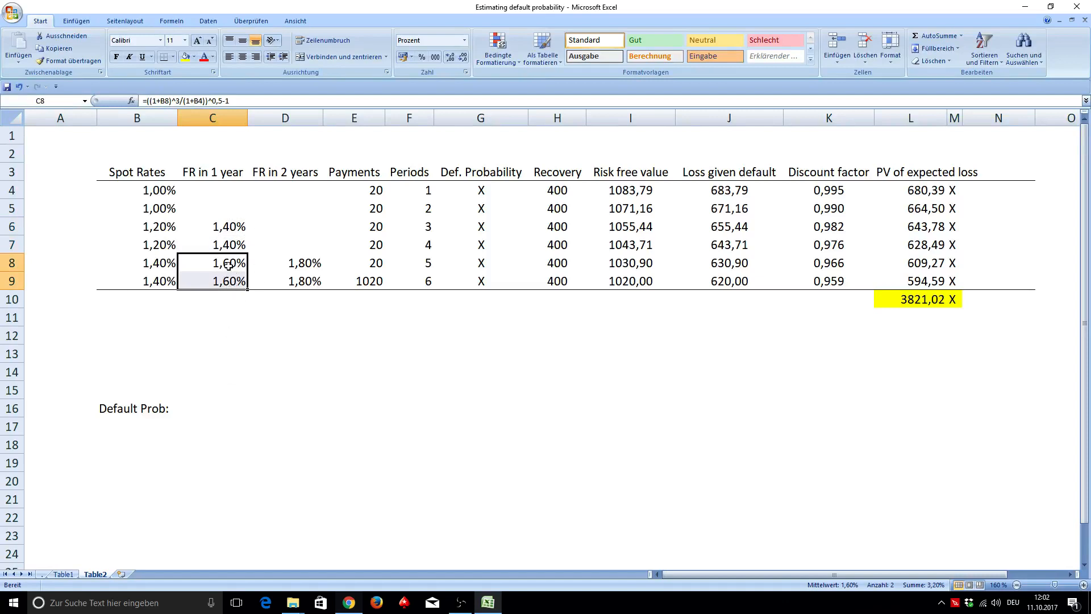
pyautogui.moveTo(314, 263); pyautogui.dragTo(316, 284)
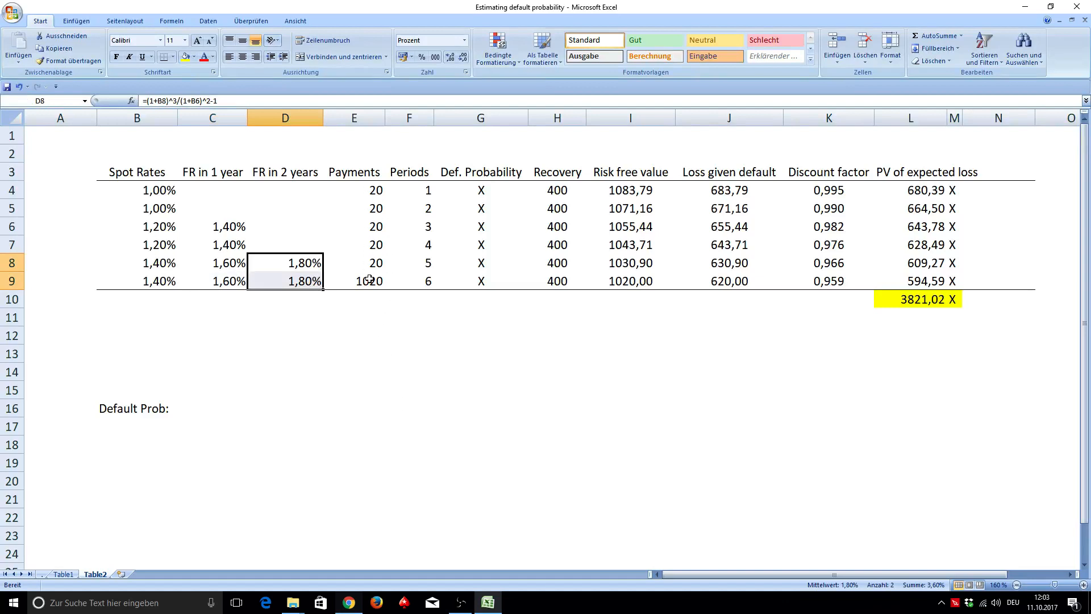
# Review the default probability placeholders in G4:G9 and the recovery formulas down column H.
pyautogui.moveTo(485, 187); pyautogui.dragTo(487, 281)
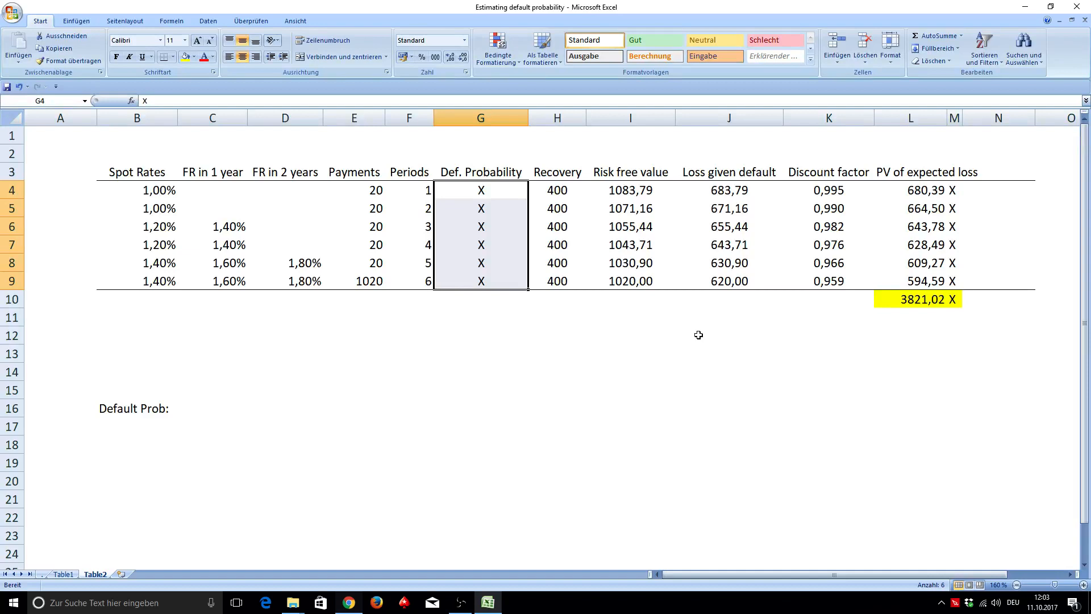
pyautogui.press('Right')
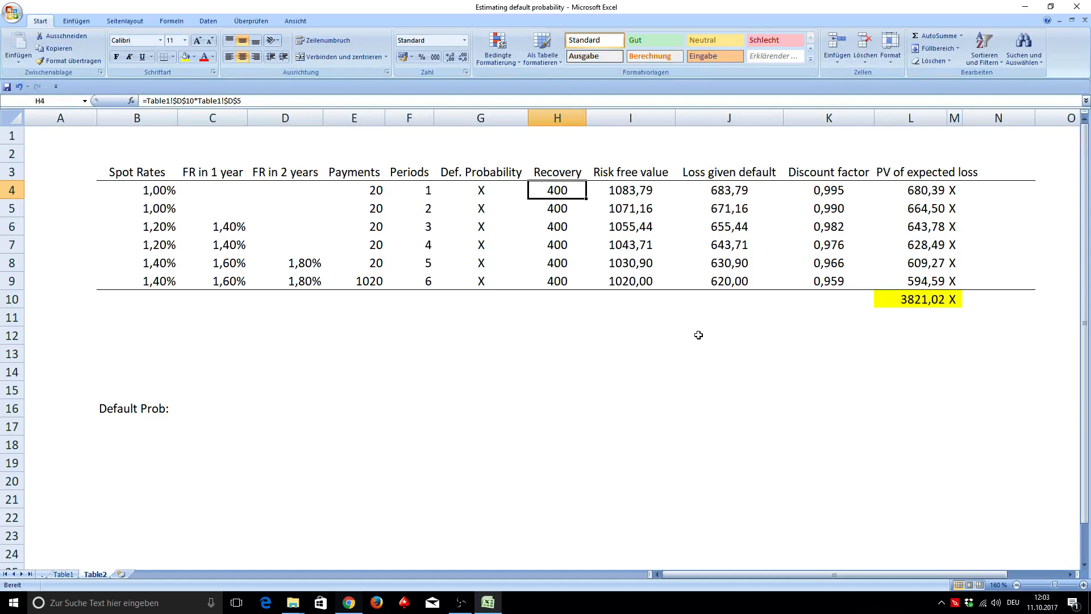
pyautogui.press('Down')
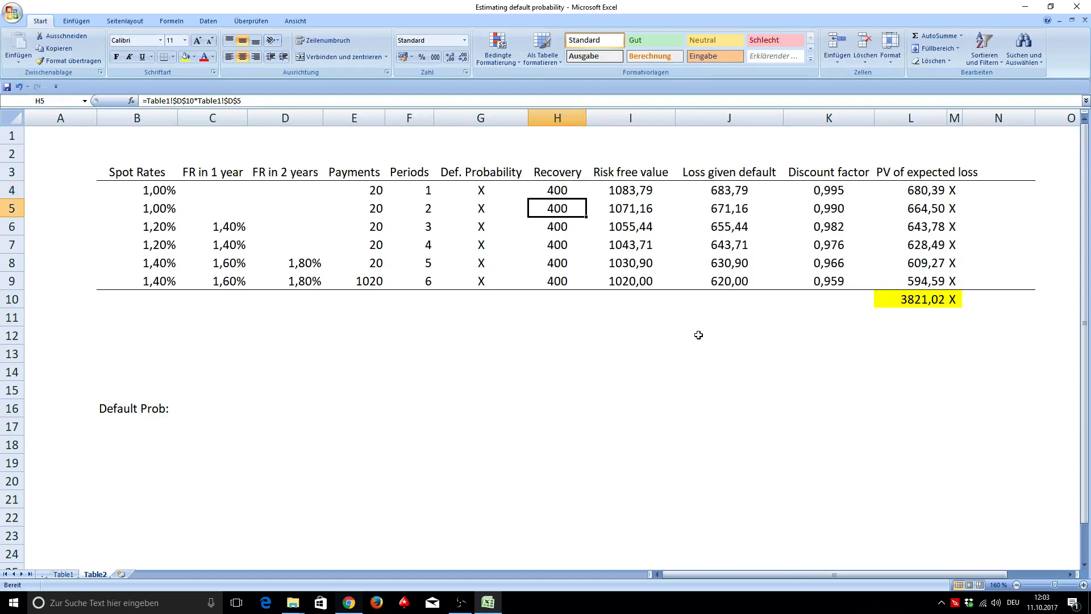
pyautogui.press('Down')
pyautogui.press('Down')
pyautogui.press('Down')
pyautogui.press('Down')
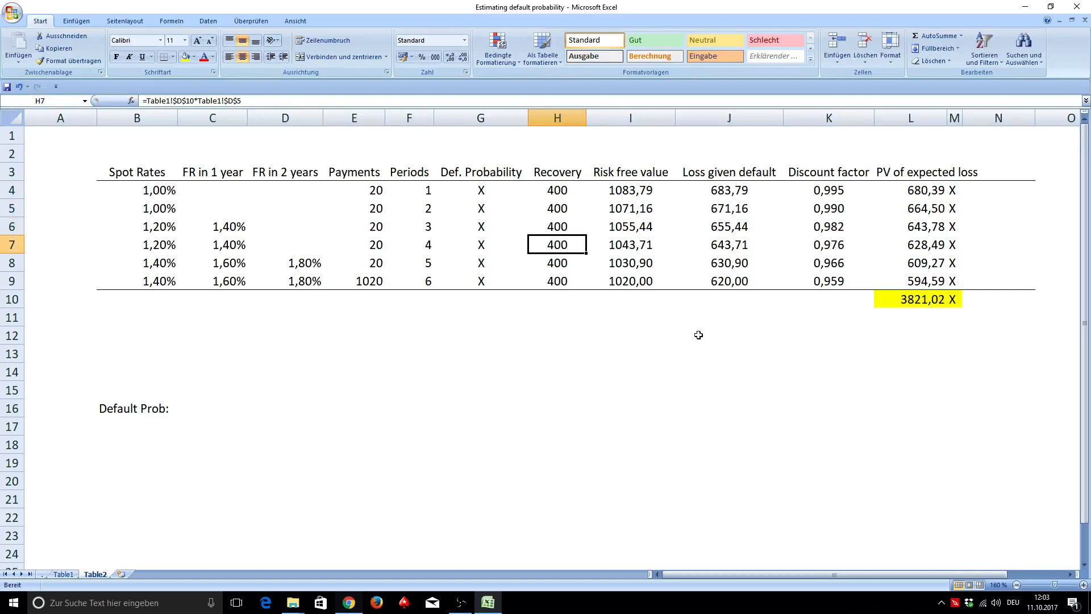
pyautogui.press('Up')
pyautogui.press('Up')
pyautogui.press('Up')
pyautogui.press('Up')
pyautogui.press('Up')
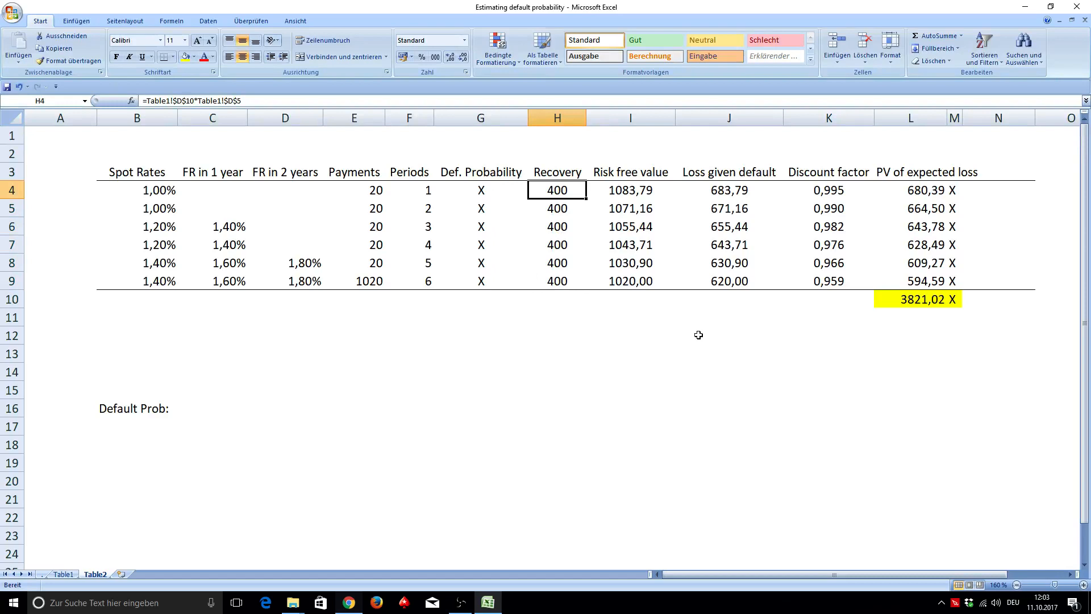
# Inspect the risk-free value formula in I4 and compare it with the risk-free PV calculation on Table1.
pyautogui.press('Right')
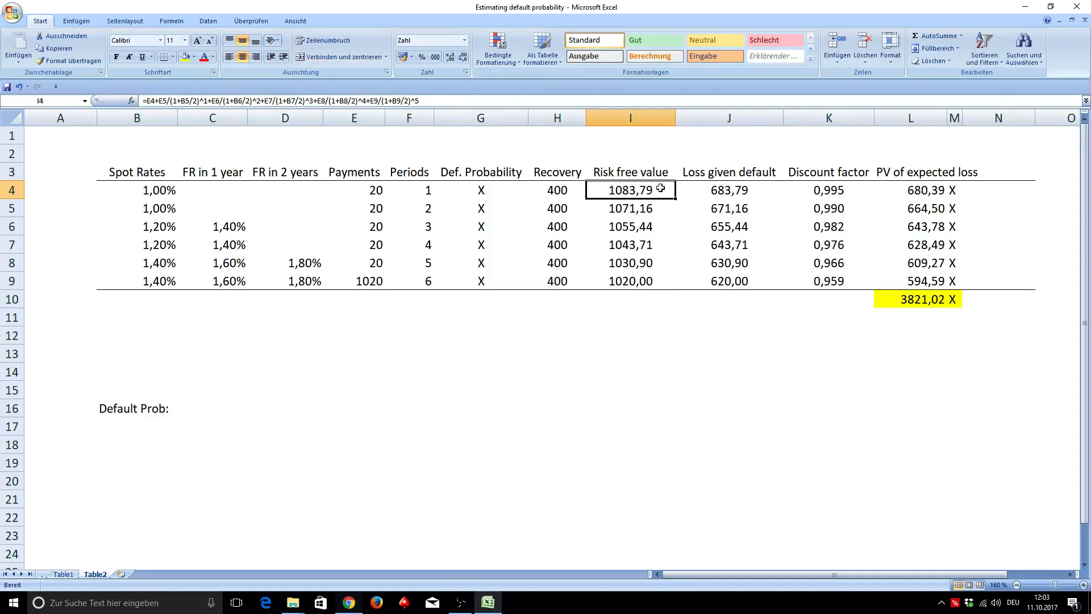
pyautogui.doubleClick(644, 192)
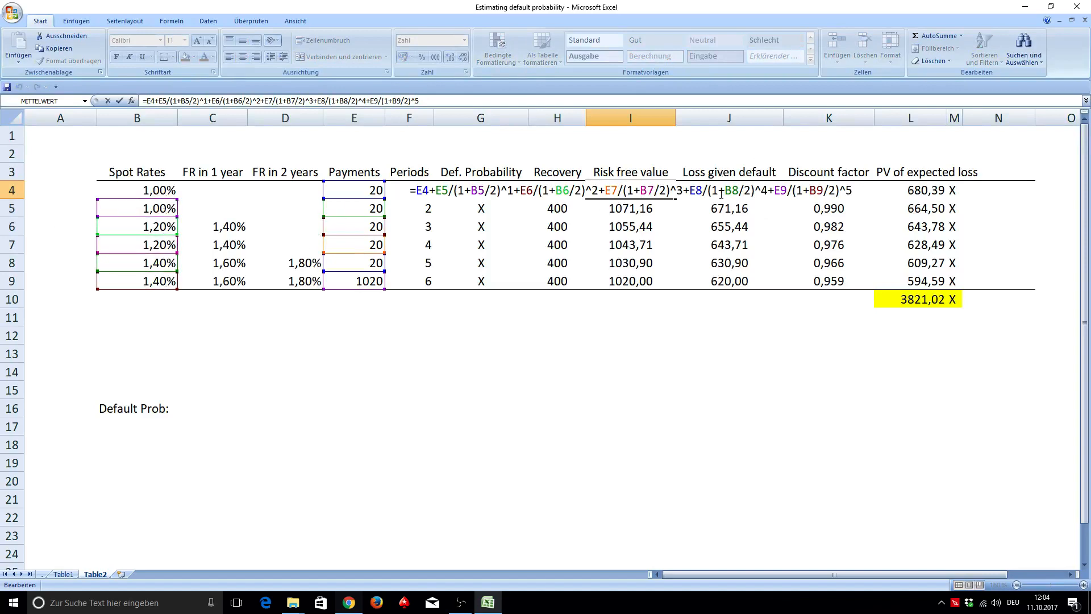
pyautogui.press('Return')
pyautogui.click(646, 191)
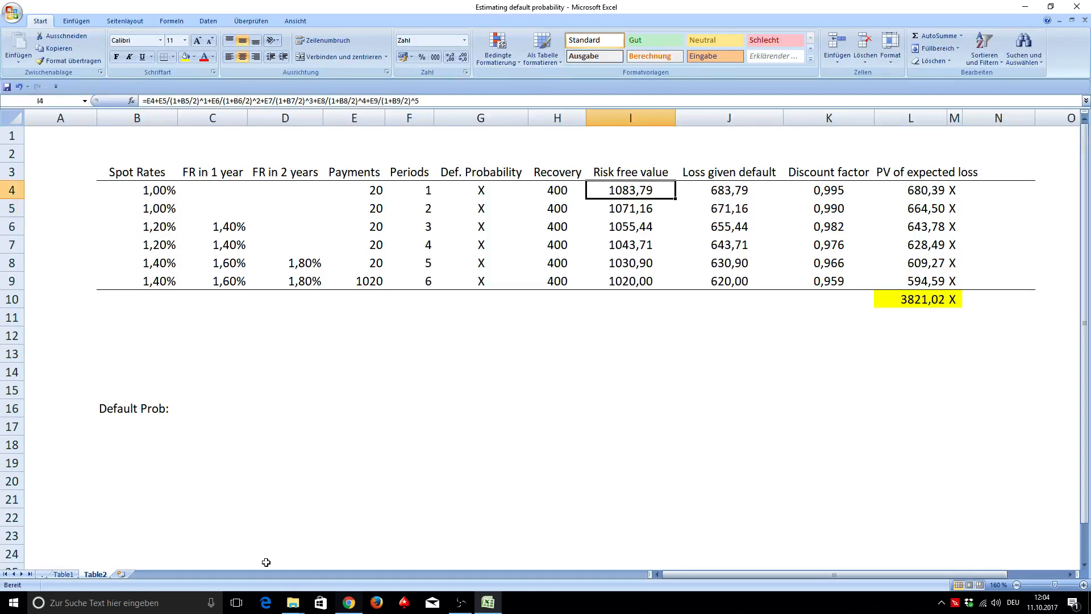
pyautogui.click(64, 575)
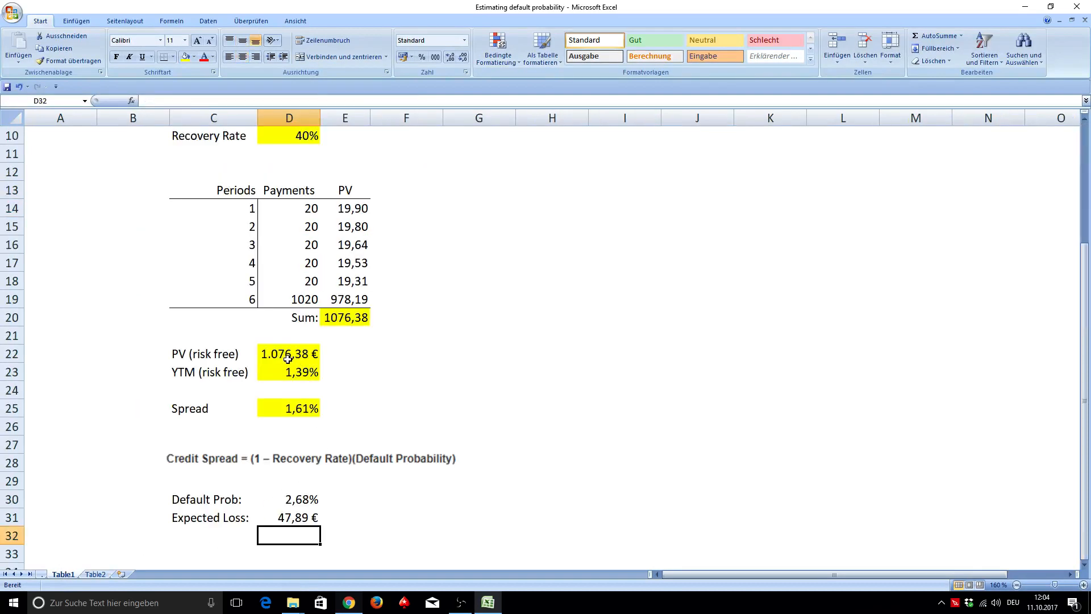
pyautogui.click(95, 574)
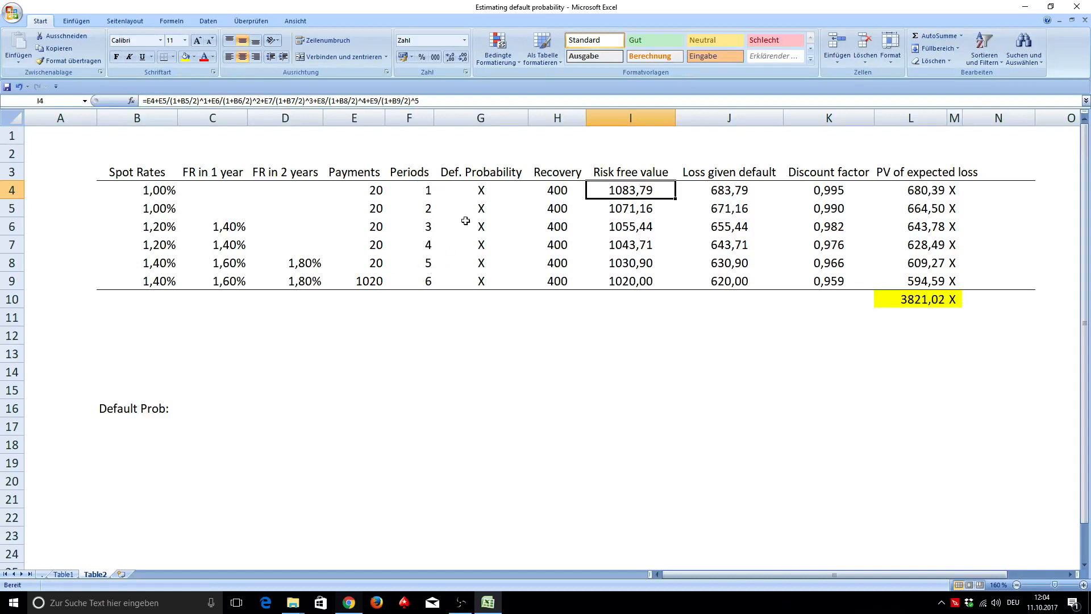
# Compare the risk-free value formulas in I4, I5 and I6, checking which payments and rates discount each period.
pyautogui.press('Down')
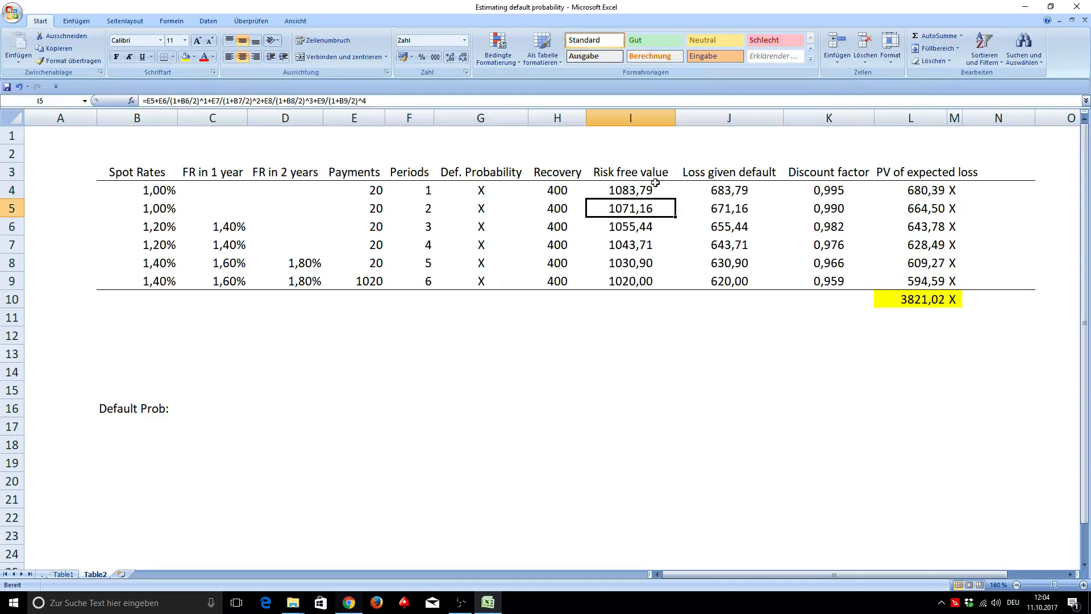
pyautogui.click(633, 190)
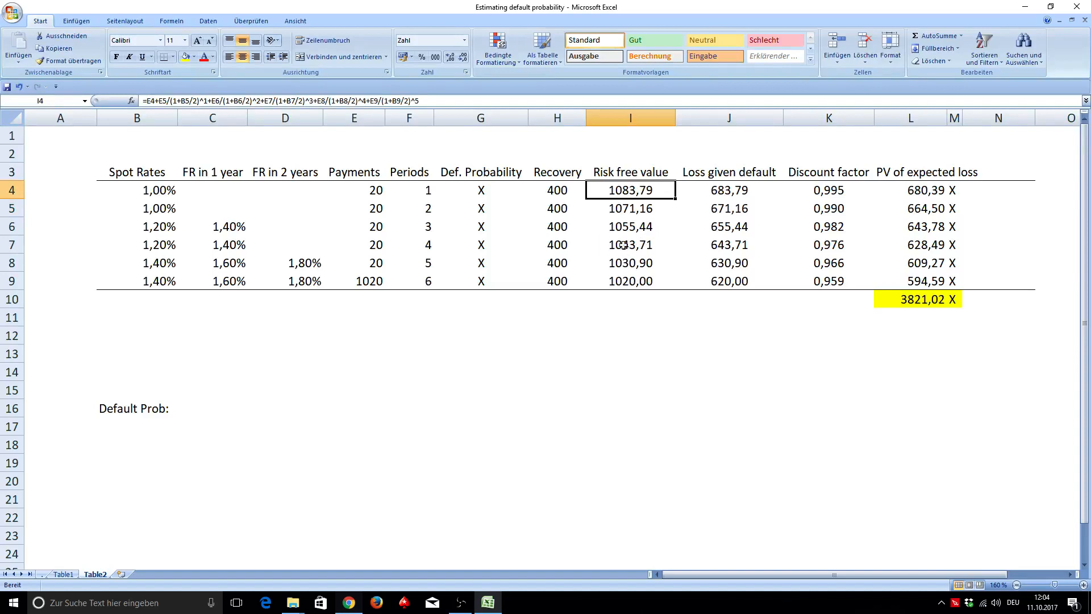
pyautogui.click(639, 211)
pyautogui.click(646, 188)
pyautogui.click(643, 209)
pyautogui.click(640, 228)
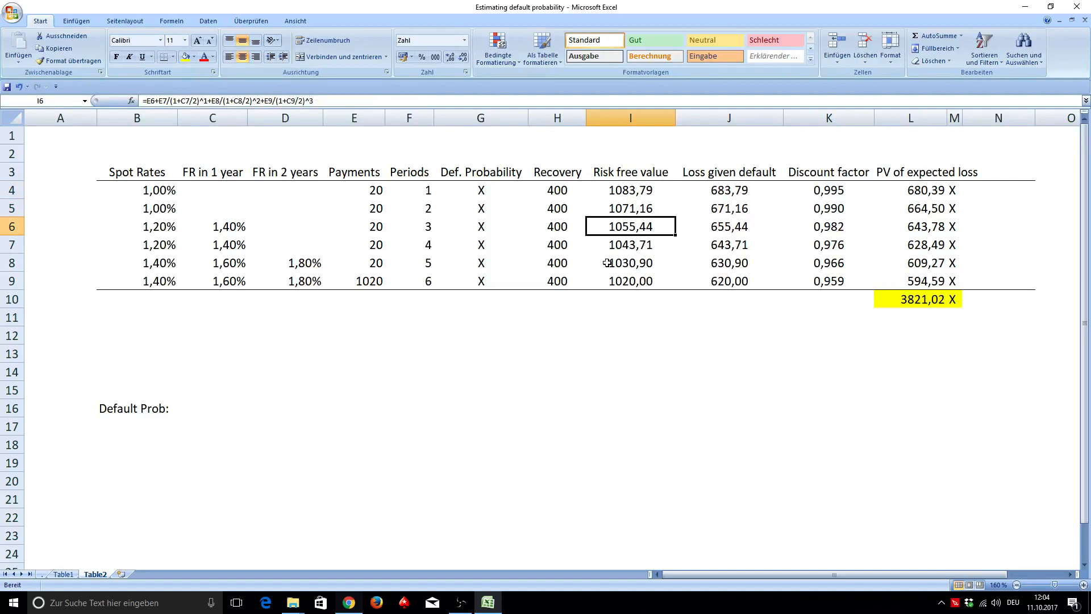
pyautogui.click(634, 191)
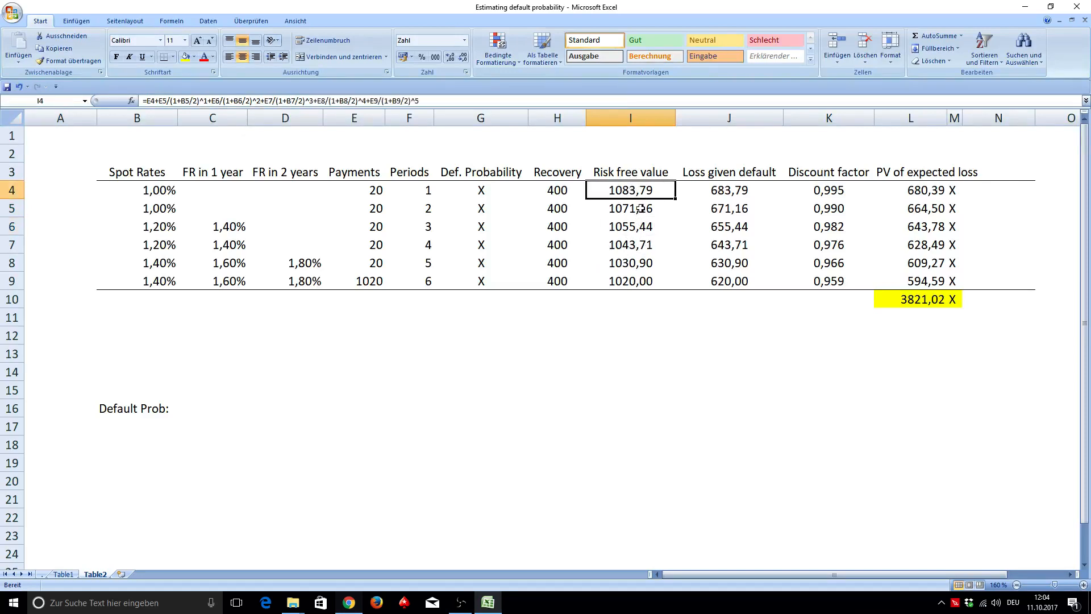
pyautogui.click(641, 209)
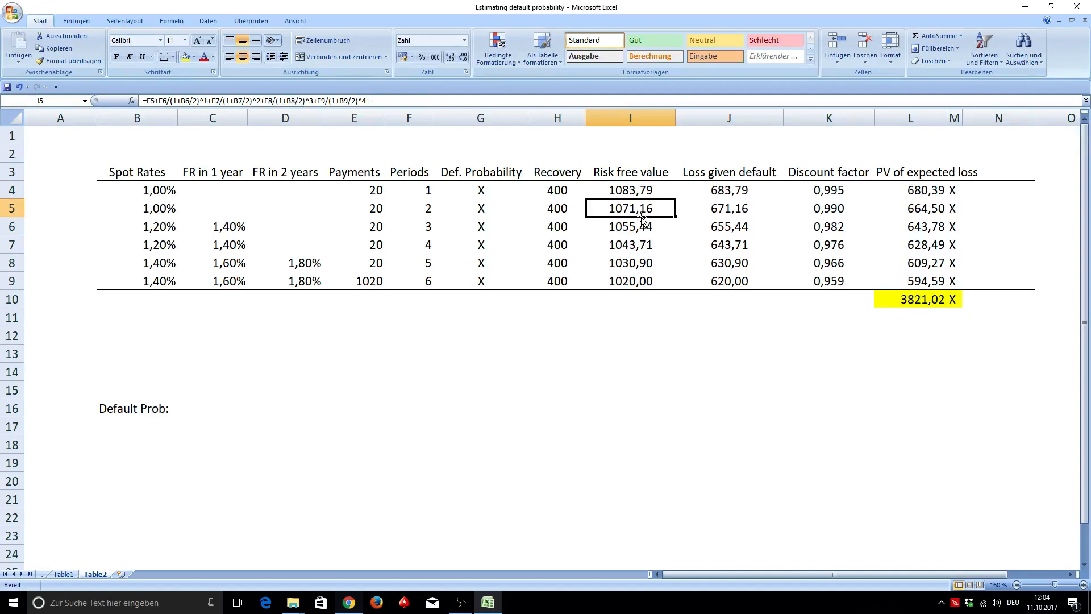
pyautogui.doubleClick(637, 190)
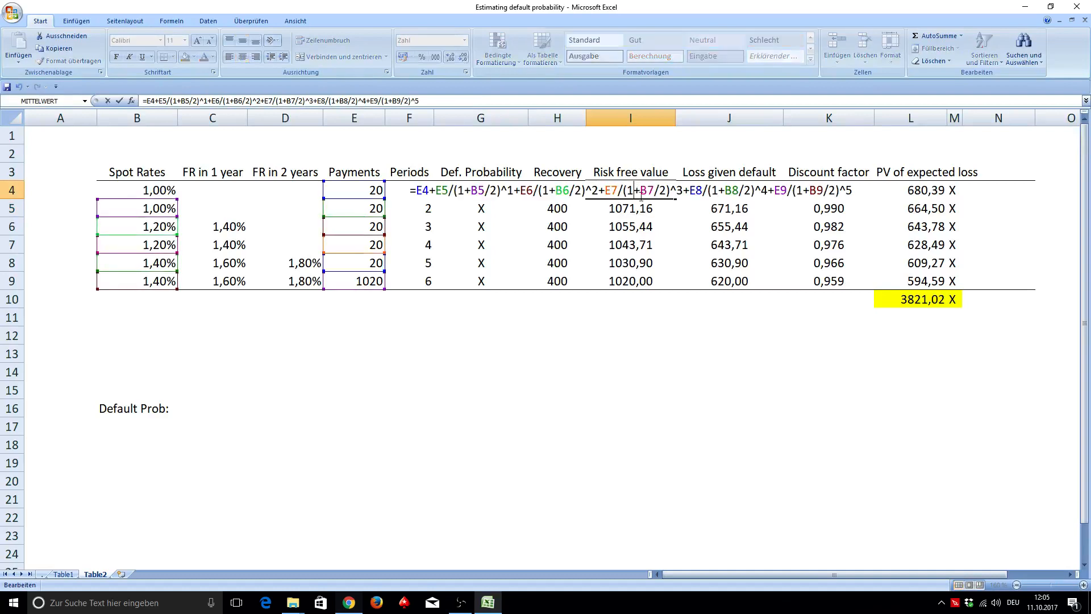
pyautogui.press('Return')
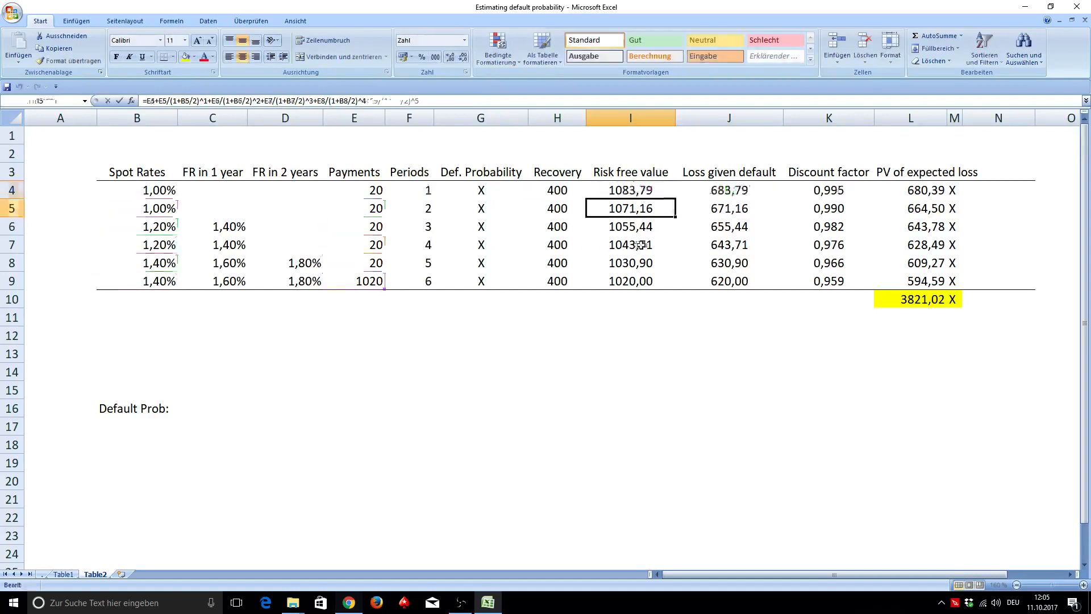
# Trace the risk-free values from I6 down to the forward rates in column C, and compare them with the spot rates in B6:B9.
pyautogui.click(643, 225)
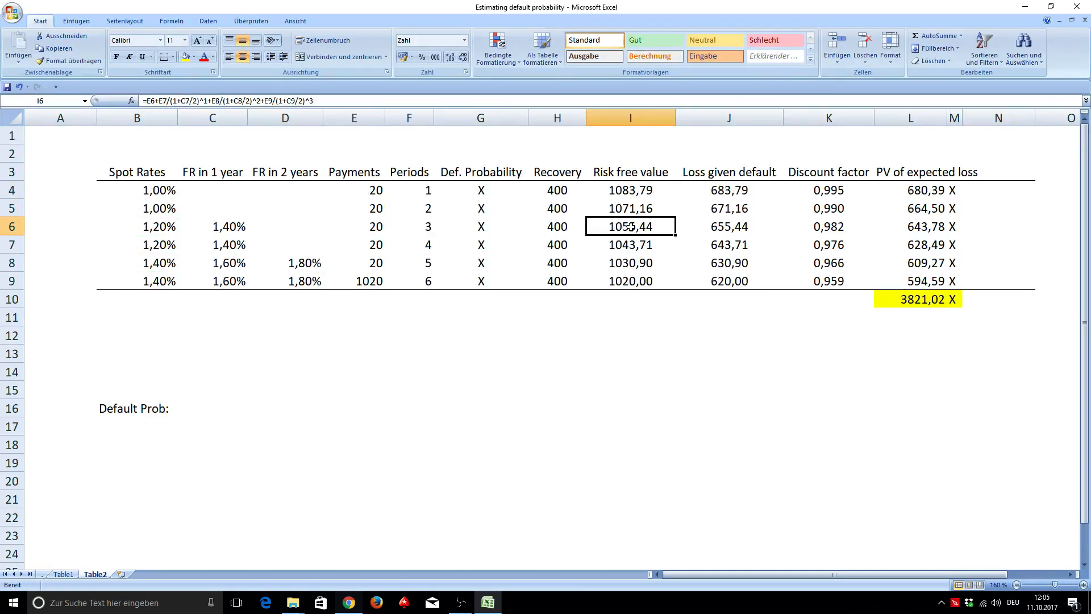
pyautogui.click(236, 247)
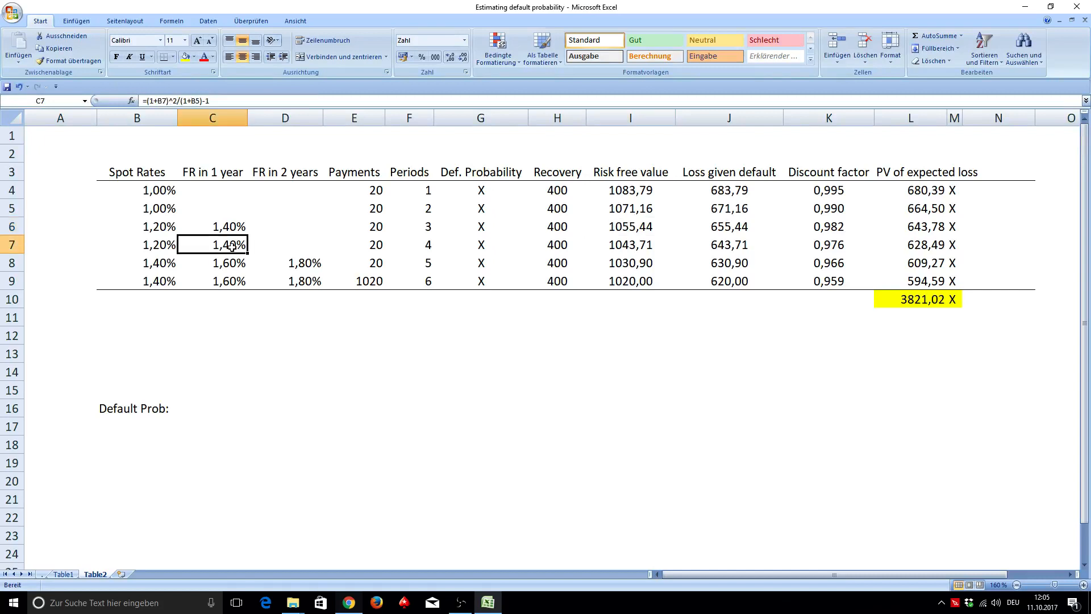
pyautogui.click(625, 230)
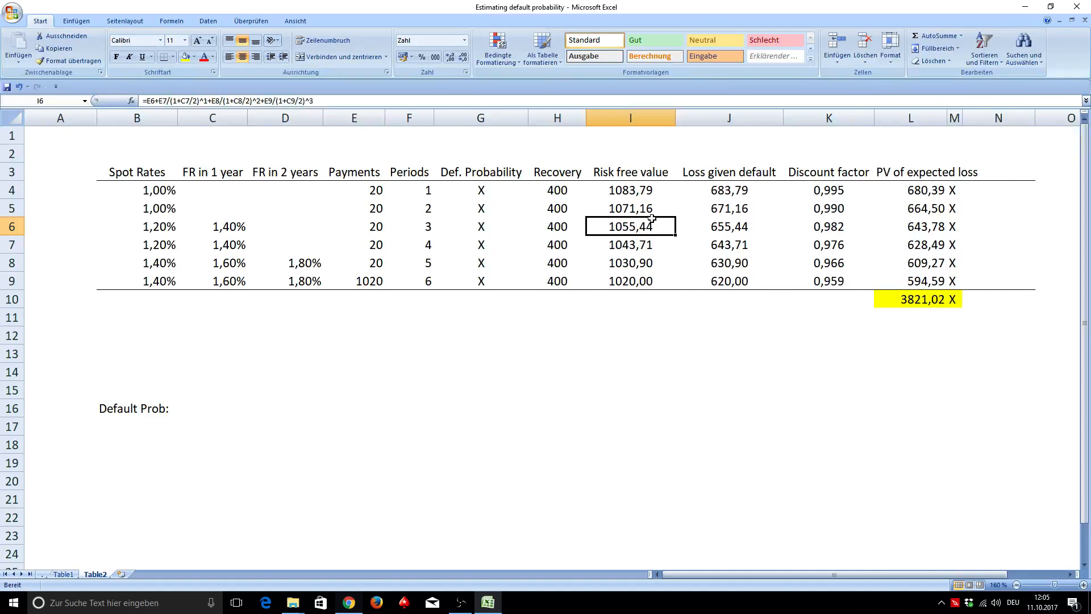
pyautogui.click(222, 243)
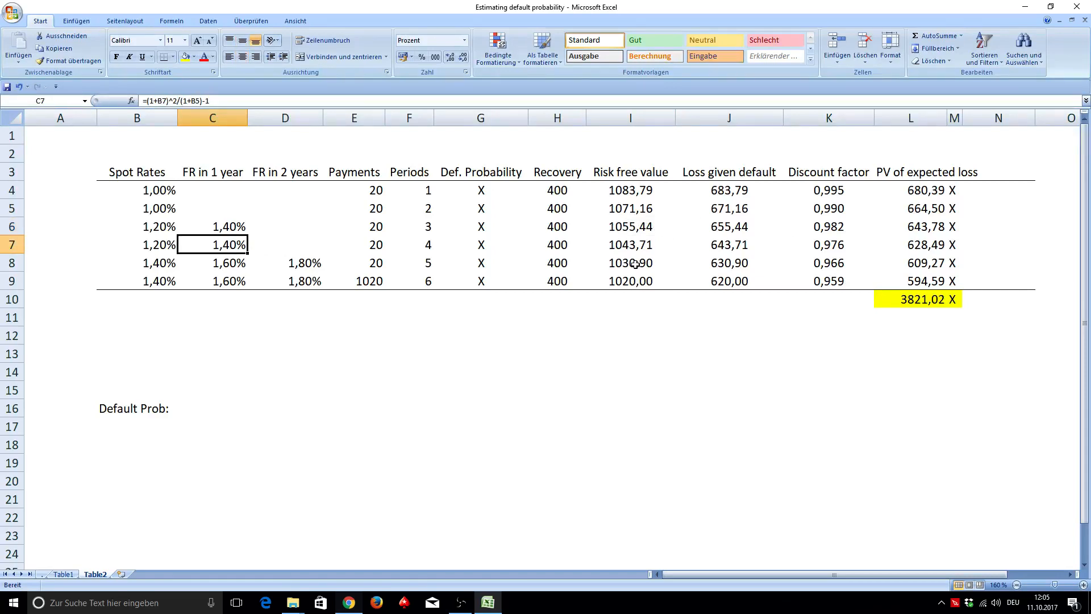
pyautogui.moveTo(635, 264); pyautogui.dragTo(638, 282)
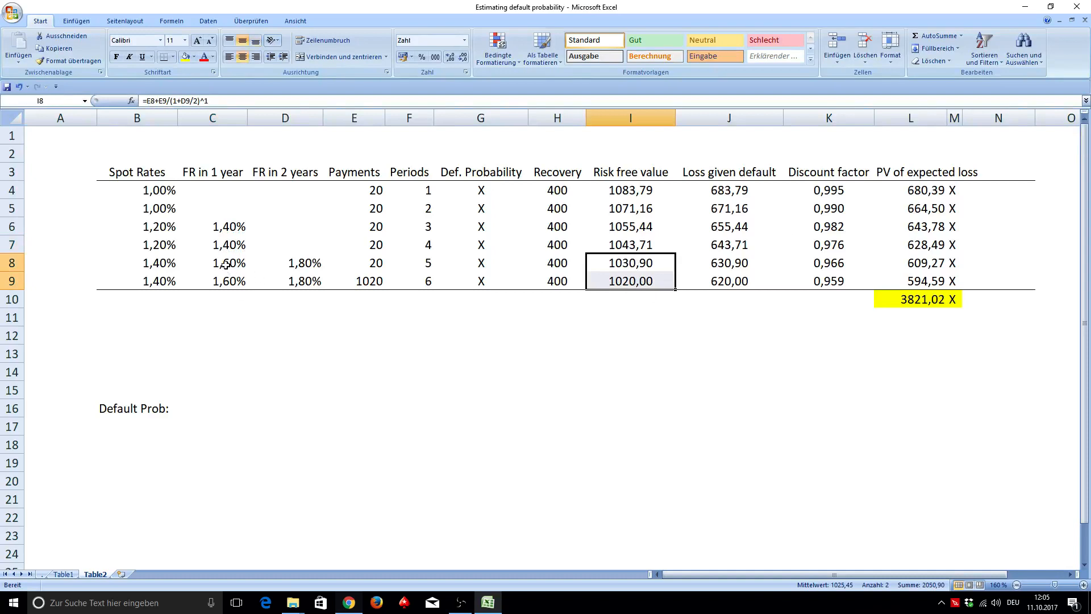
pyautogui.moveTo(225, 264); pyautogui.dragTo(230, 282)
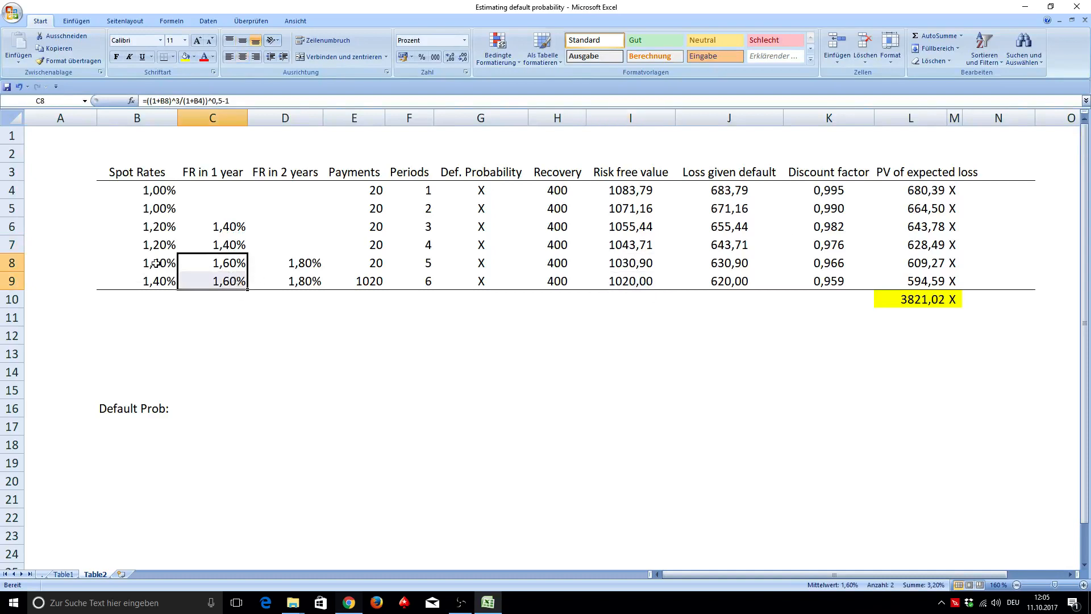
pyautogui.moveTo(156, 264); pyautogui.dragTo(164, 285)
pyautogui.moveTo(156, 230); pyautogui.dragTo(161, 246)
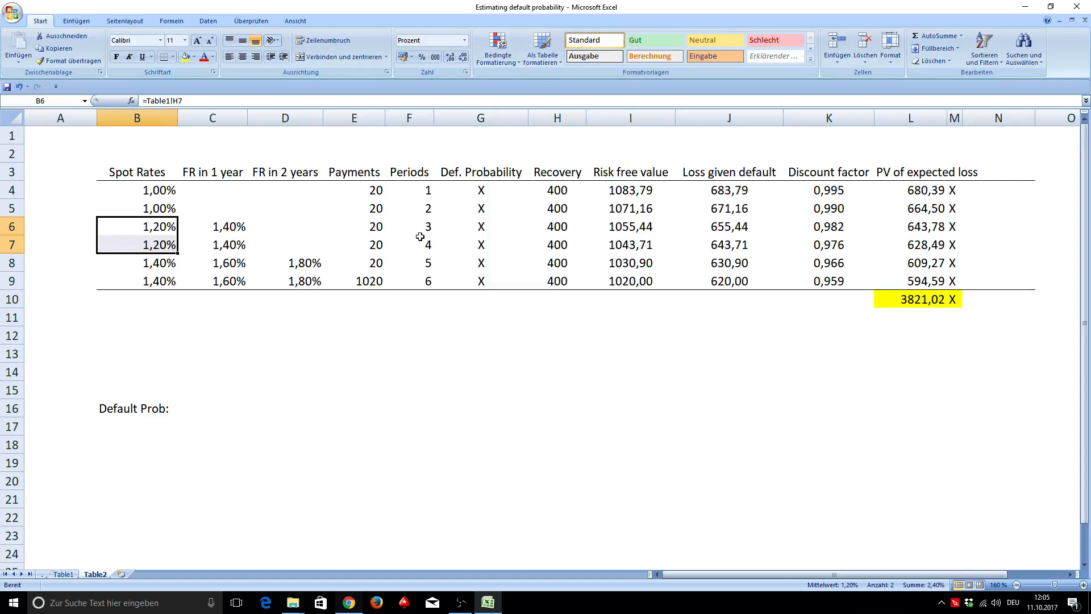
pyautogui.moveTo(637, 275); pyautogui.dragTo(623, 194)
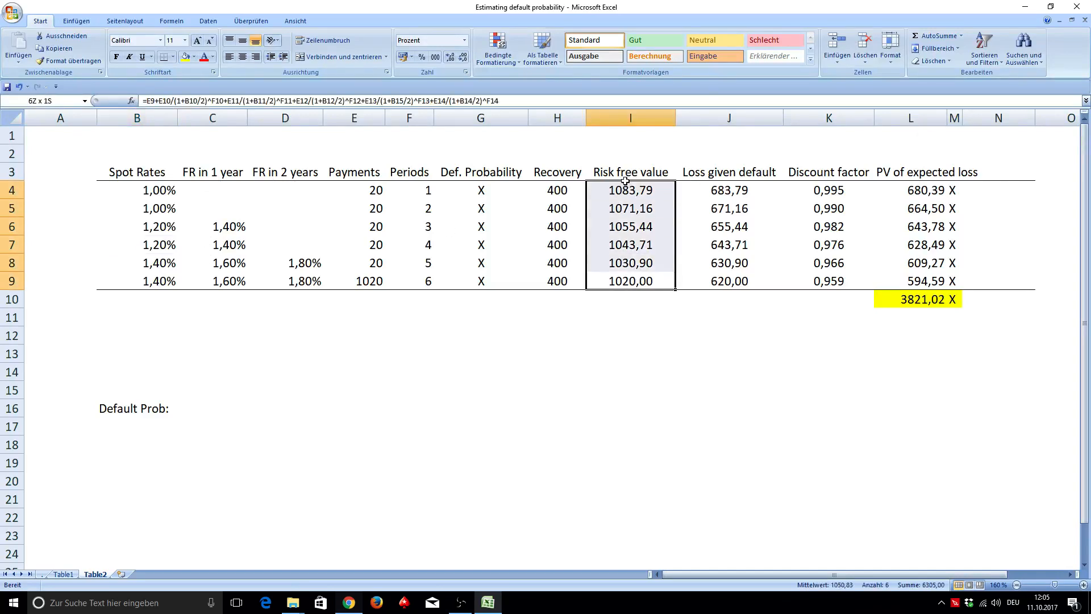
pyautogui.click(648, 228)
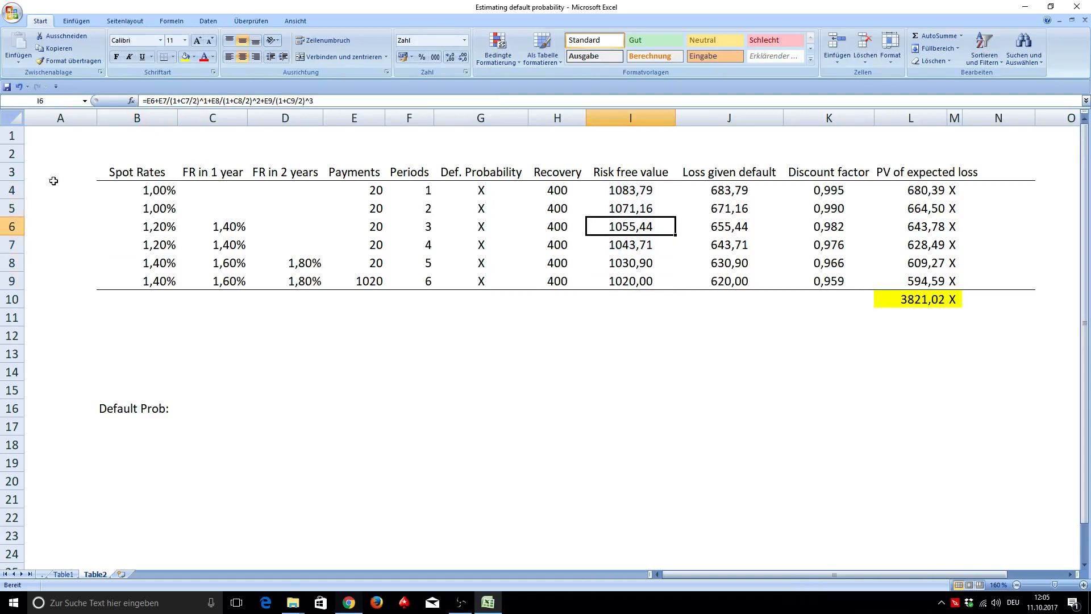
# Compare the risk-free value formulas in I6 and I8, checking which payments and forward rates each one references.
pyautogui.doubleClick(637, 229)
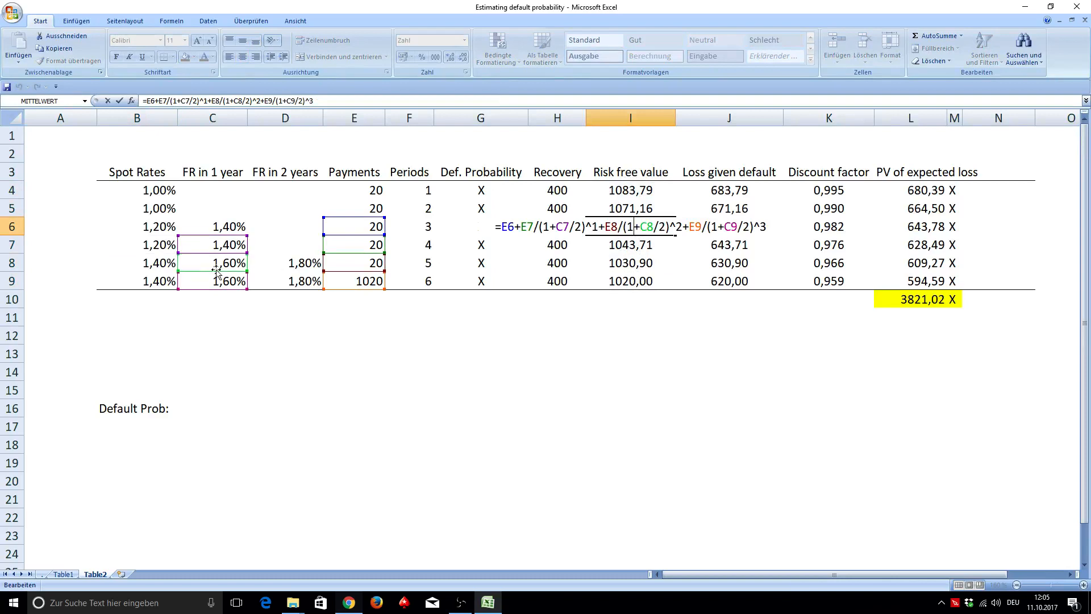
pyautogui.press('Return')
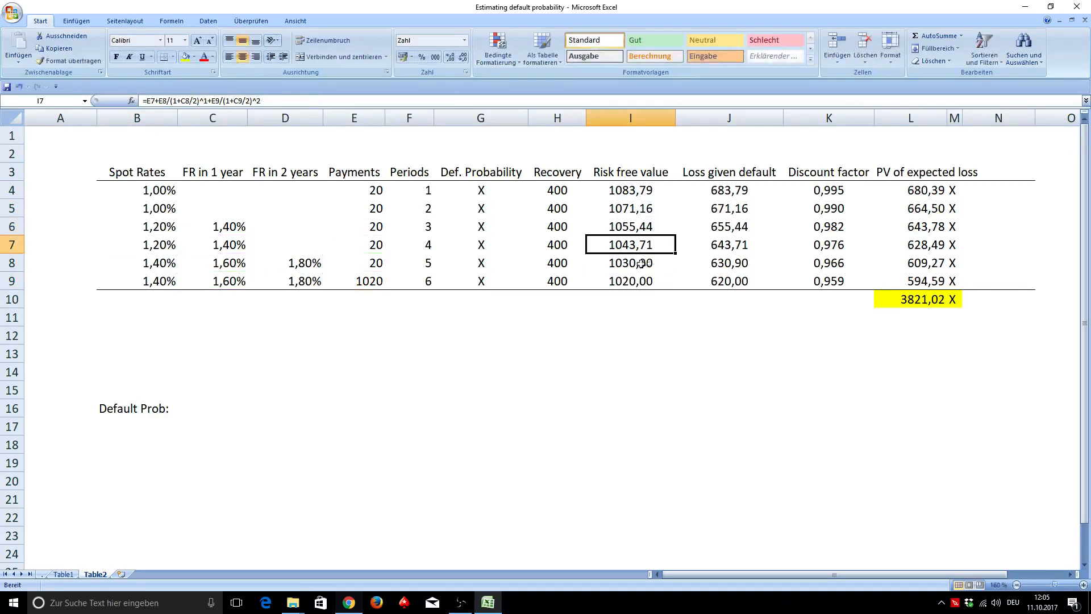
pyautogui.doubleClick(645, 271)
pyautogui.doubleClick(645, 264)
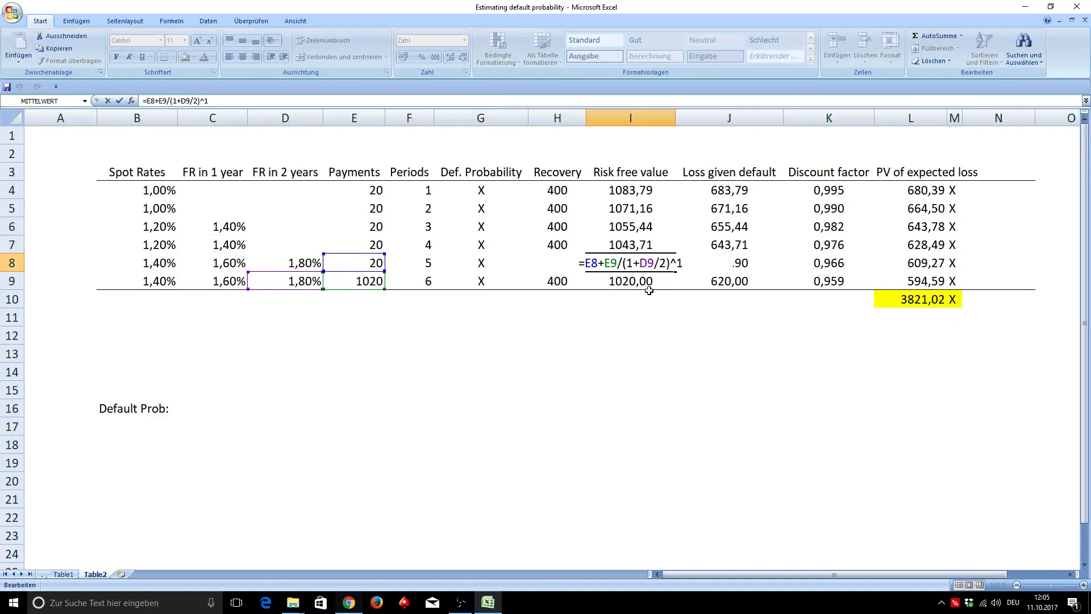
pyautogui.press('Return')
# Inspect the loss given default formula in J4 with its risk-free value and recovery inputs, and review J4:J9.
pyautogui.click(728, 193)
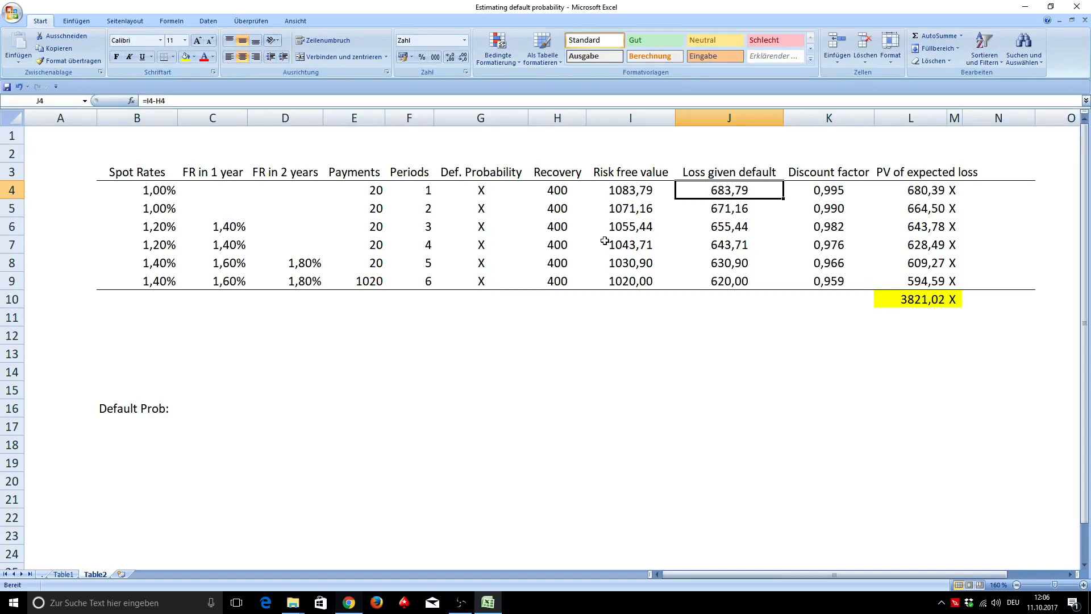
pyautogui.click(625, 187)
pyautogui.click(560, 185)
pyautogui.click(737, 187)
pyautogui.moveTo(737, 284); pyautogui.dragTo(734, 191)
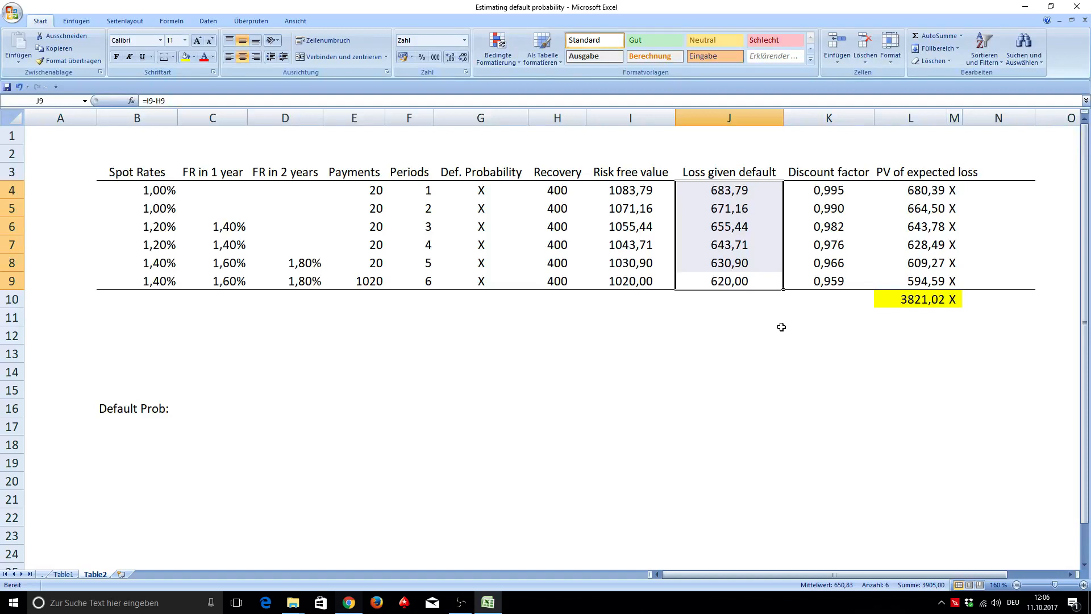
# Examine the discount factor formulas in K4:K9 and the spot rate in column B they rely on.
pyautogui.click(831, 193)
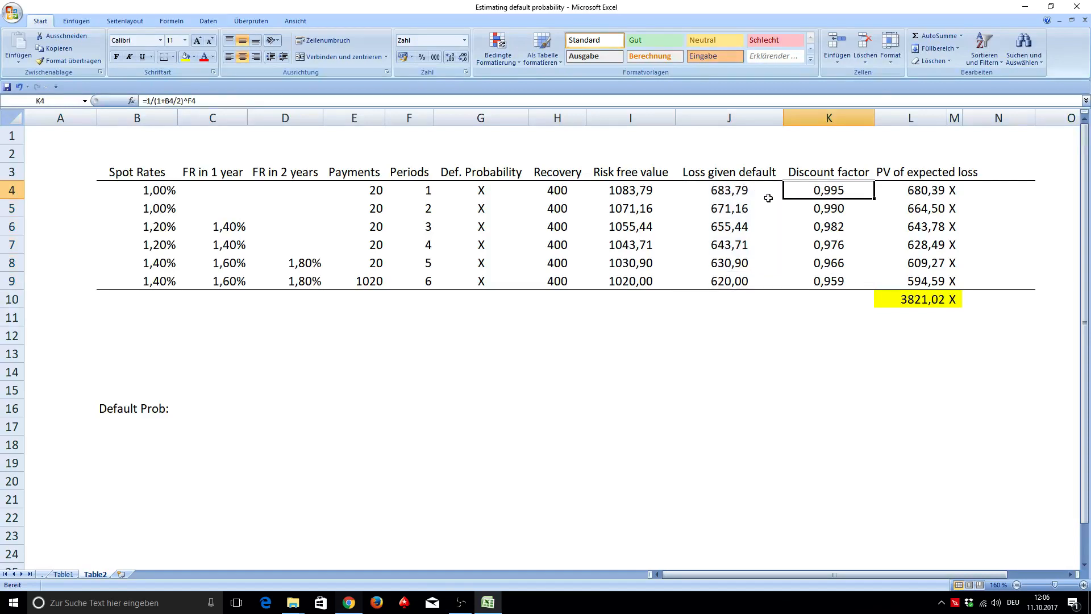
pyautogui.click(824, 213)
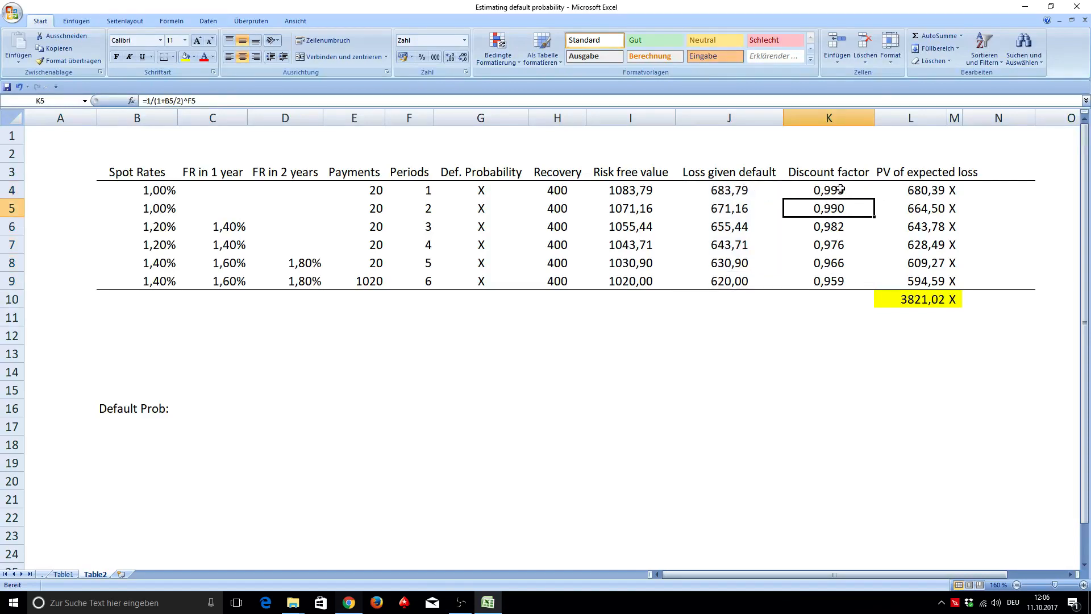
pyautogui.moveTo(840, 189); pyautogui.dragTo(836, 282)
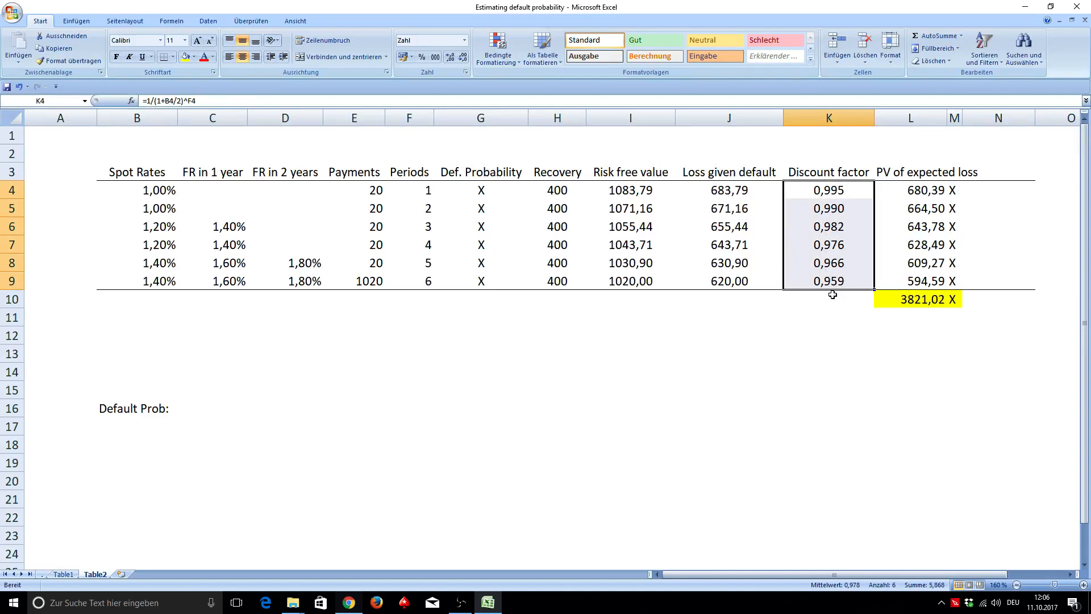
pyautogui.click(844, 190)
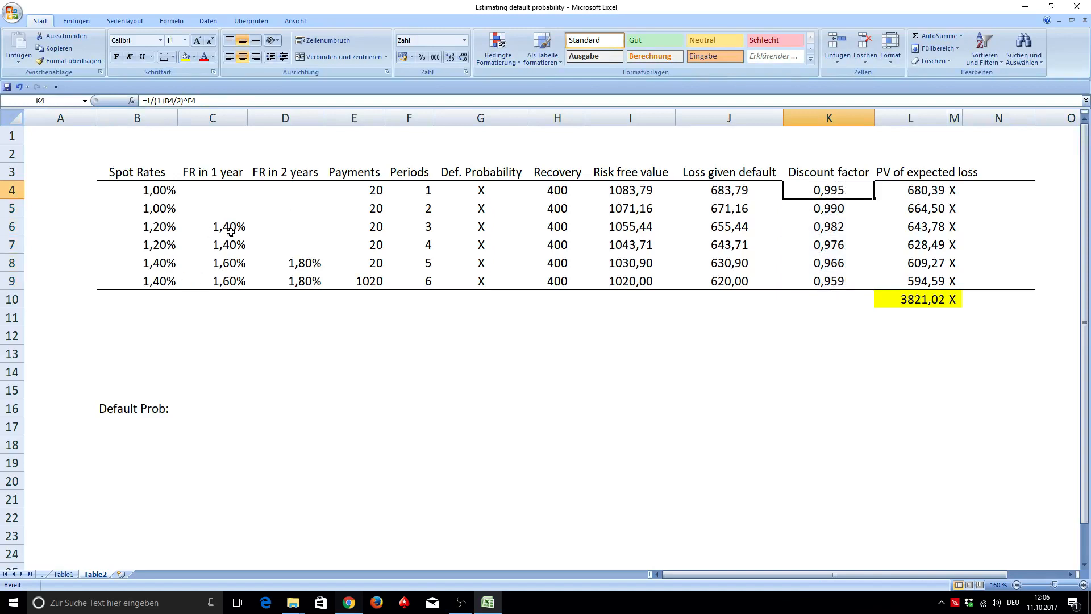
pyautogui.click(167, 211)
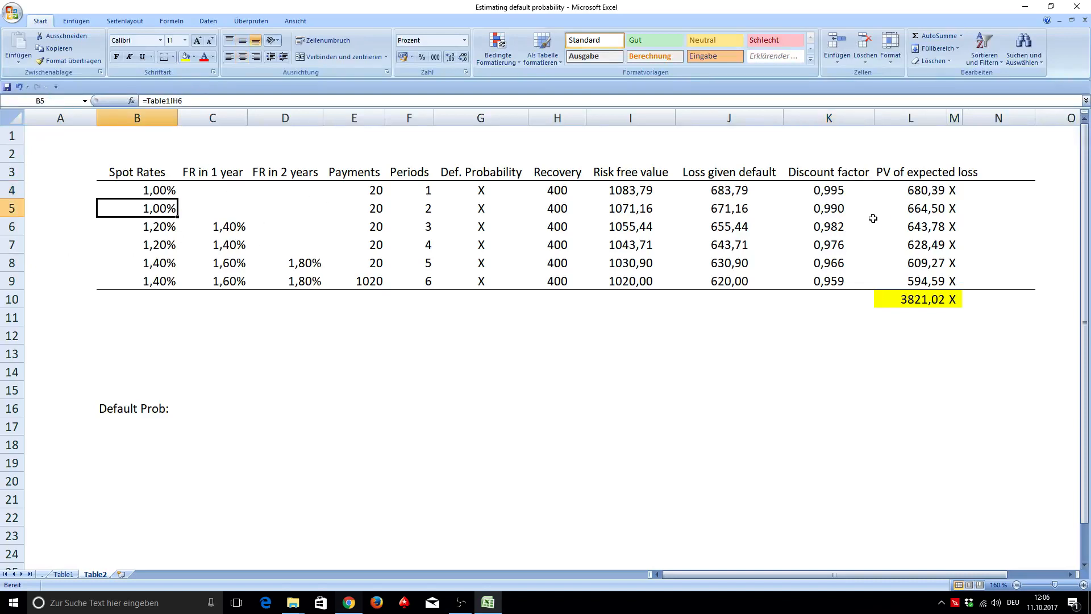
pyautogui.click(835, 243)
# Trace the PV of expected loss in L4:L9 back to the losses given default and the discount factors.
pyautogui.moveTo(733, 191); pyautogui.dragTo(735, 282)
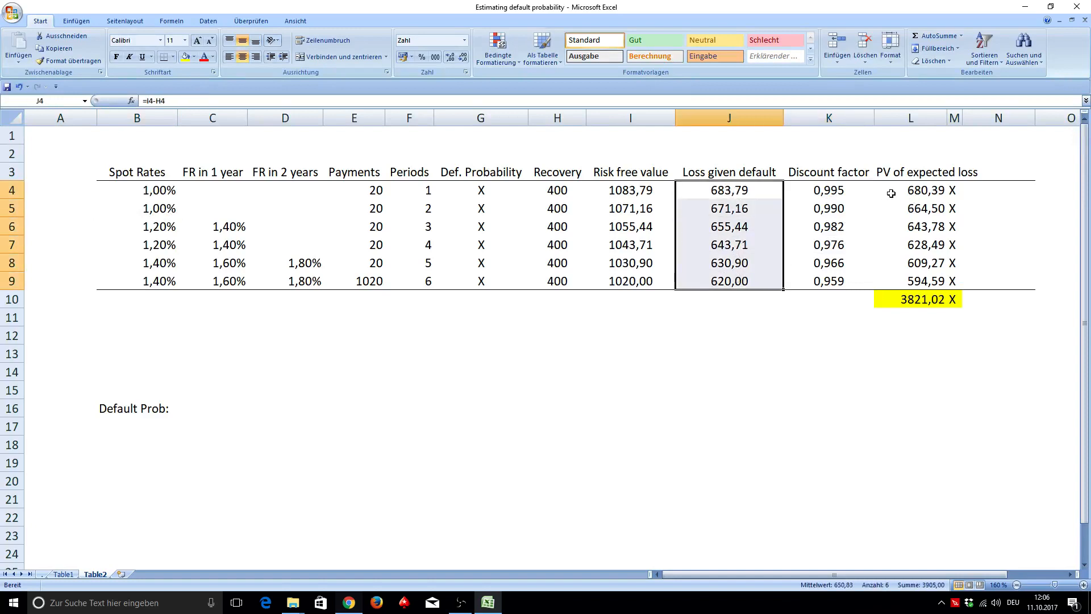
pyautogui.click(622, 229)
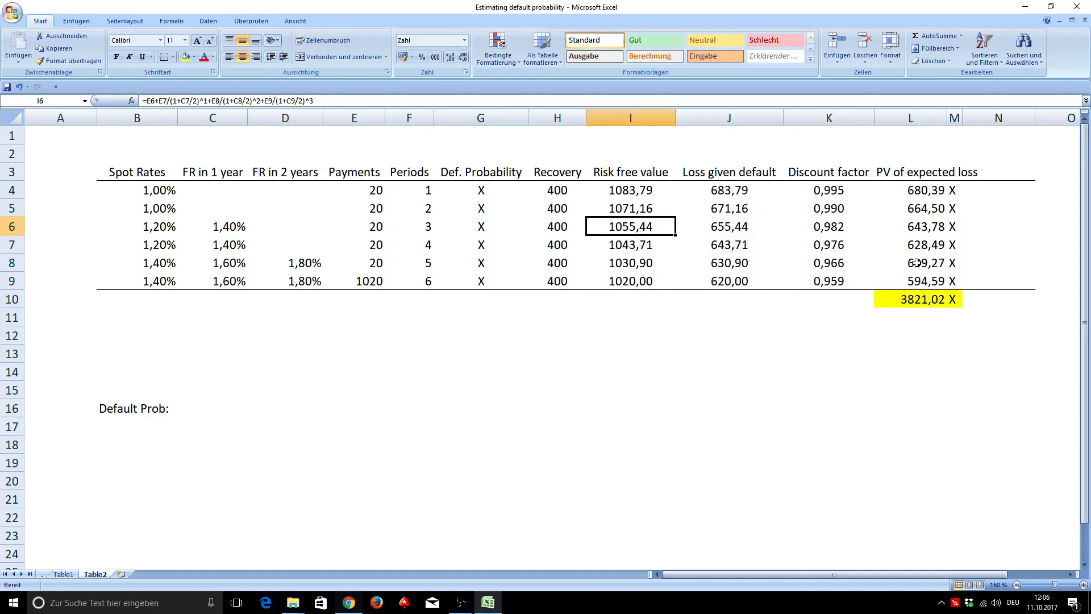
pyautogui.click(825, 188)
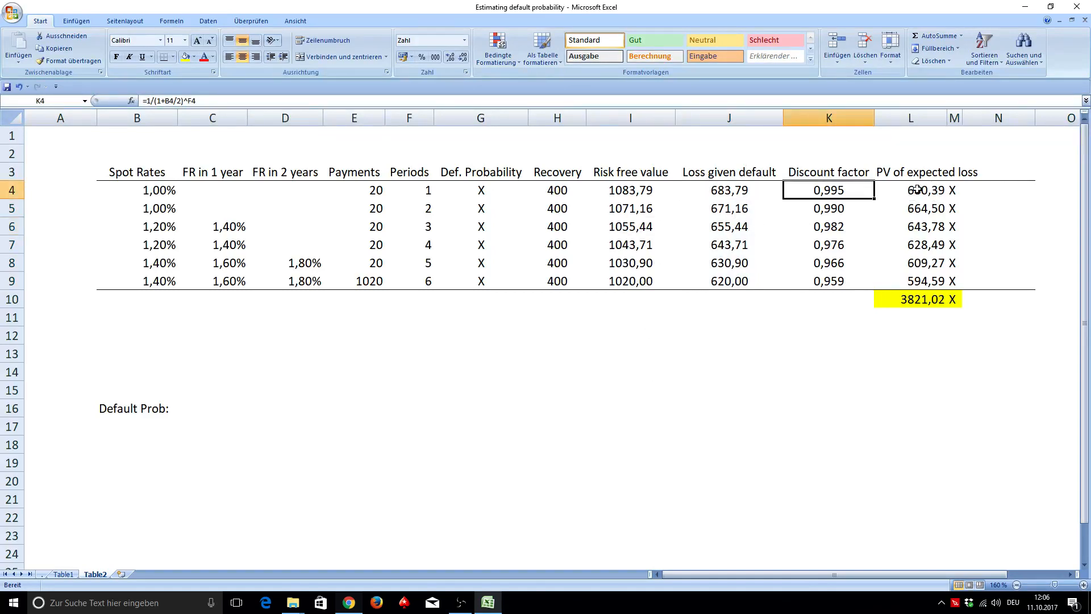
pyautogui.moveTo(911, 191); pyautogui.dragTo(922, 281)
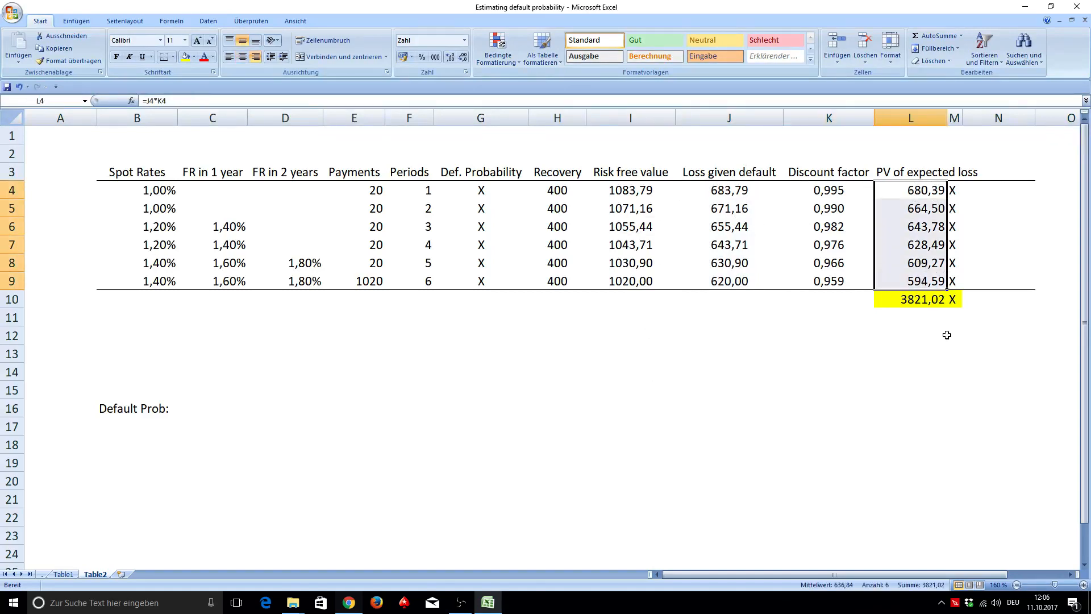
# Check the sum formula in L10 and the X placeholders in M4:M10 against the expected loss on Table1.
pyautogui.click(913, 299)
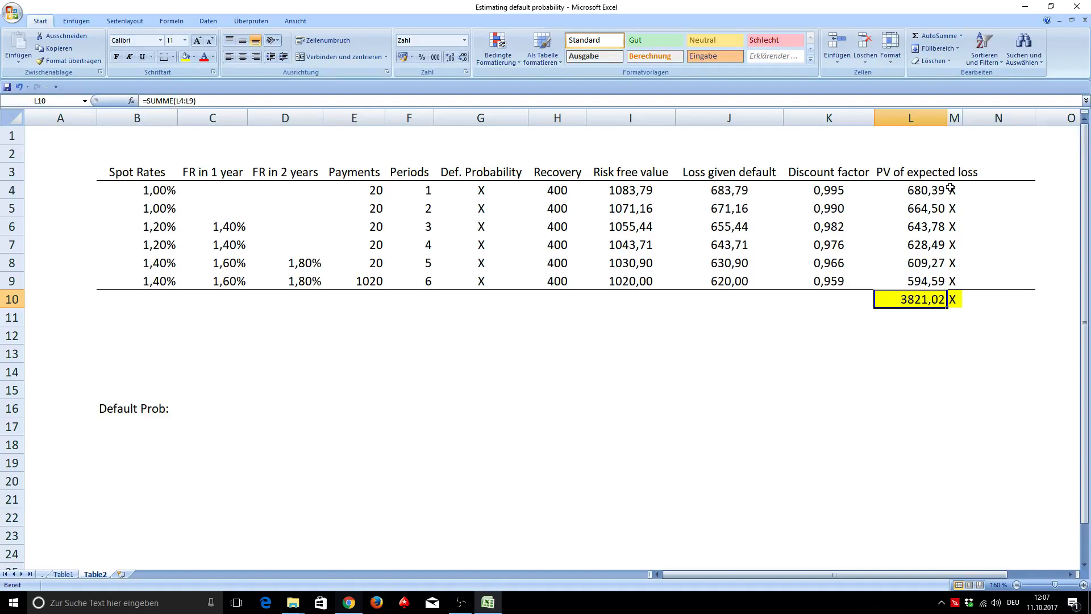
pyautogui.moveTo(953, 189); pyautogui.dragTo(960, 298)
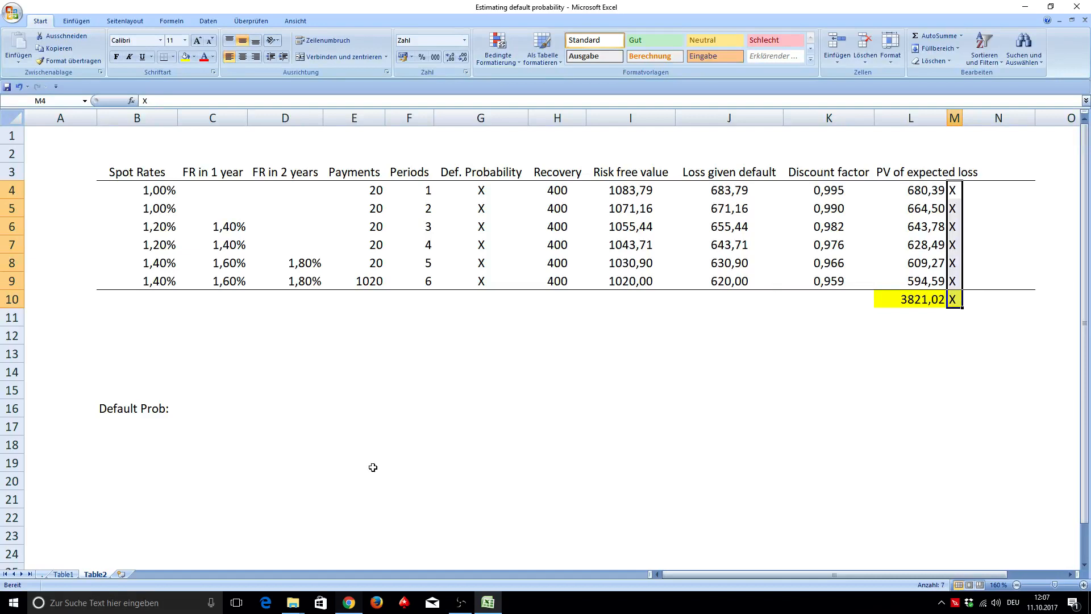
pyautogui.click(64, 575)
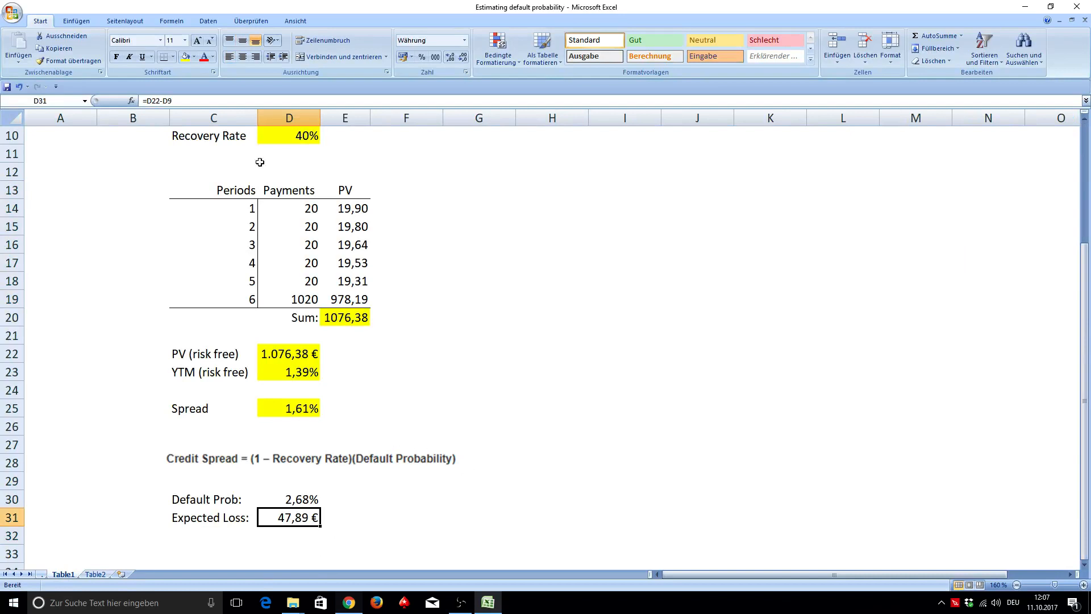
pyautogui.click(96, 576)
pyautogui.click(957, 354)
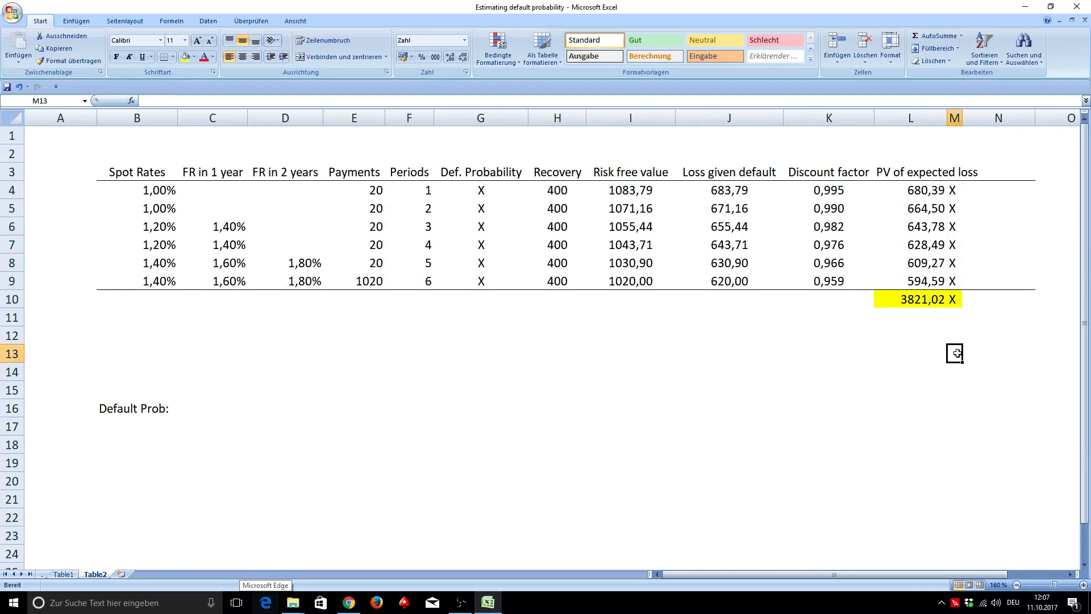
pyautogui.click(916, 303)
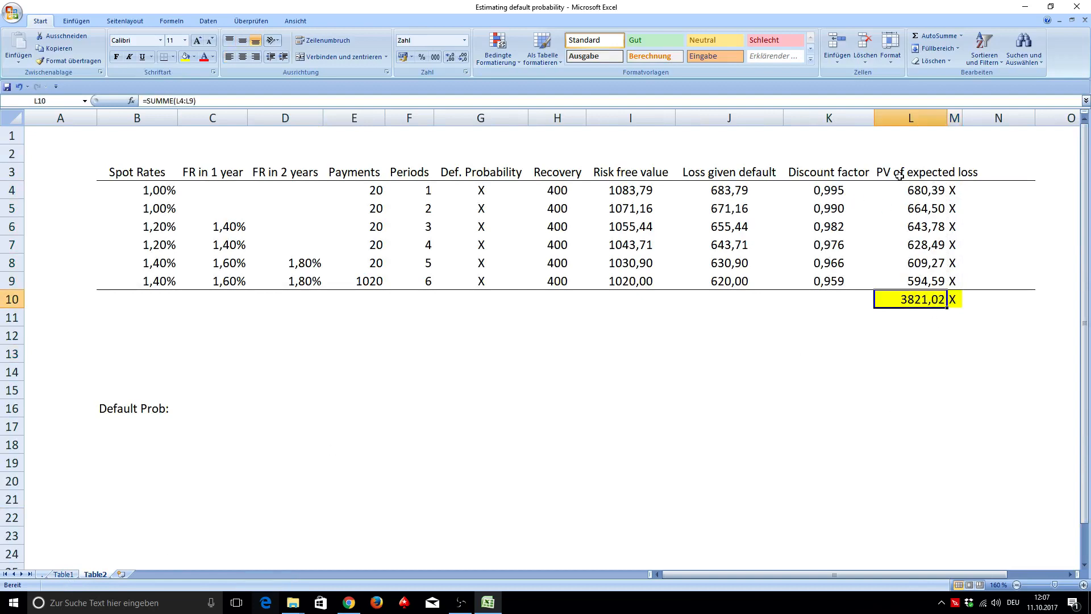
# Calculate the default probability in C16 of Table2 with the formula =Table1!D31/Table2!L10.
pyautogui.doubleClick(208, 408)
pyautogui.write('=')
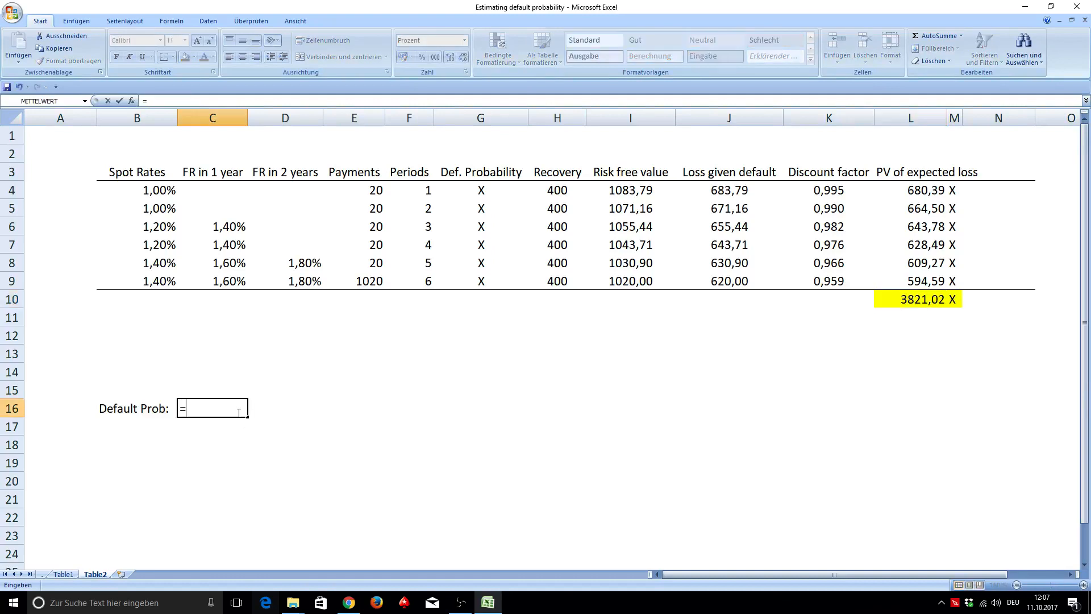
pyautogui.click(63, 574)
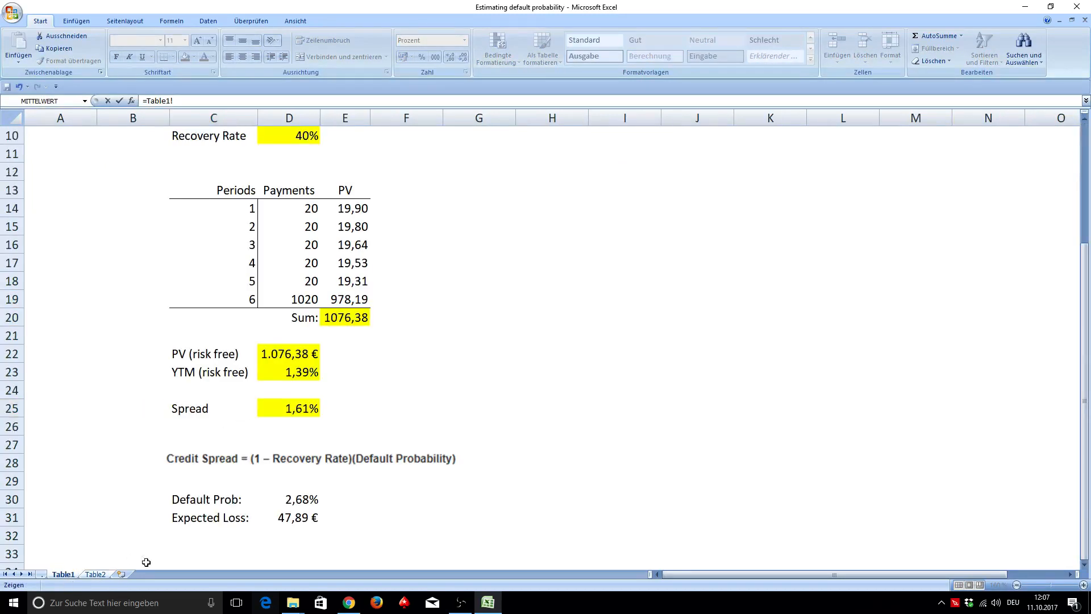
pyautogui.click(293, 519)
pyautogui.click(95, 574)
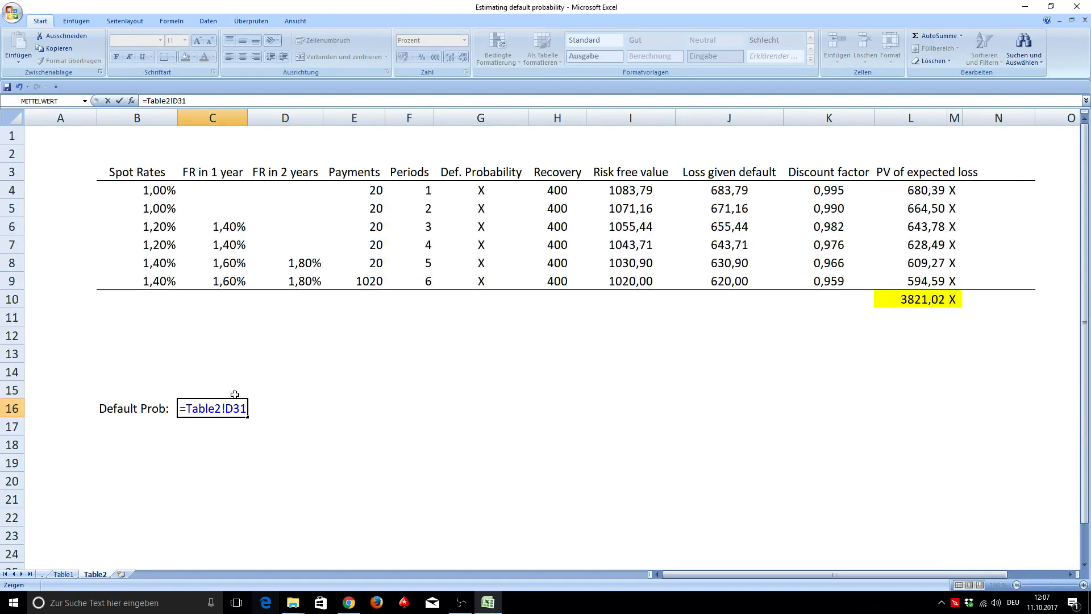
pyautogui.write('/')
pyautogui.click(926, 299)
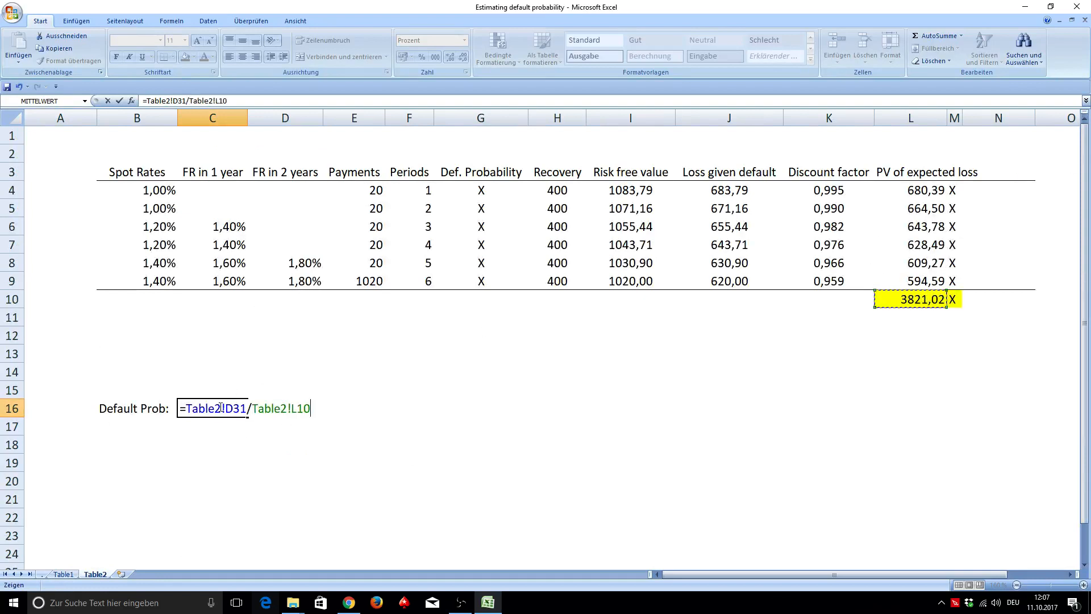
pyautogui.moveTo(222, 407); pyautogui.dragTo(216, 409)
pyautogui.write('1')
pyautogui.press('Return')
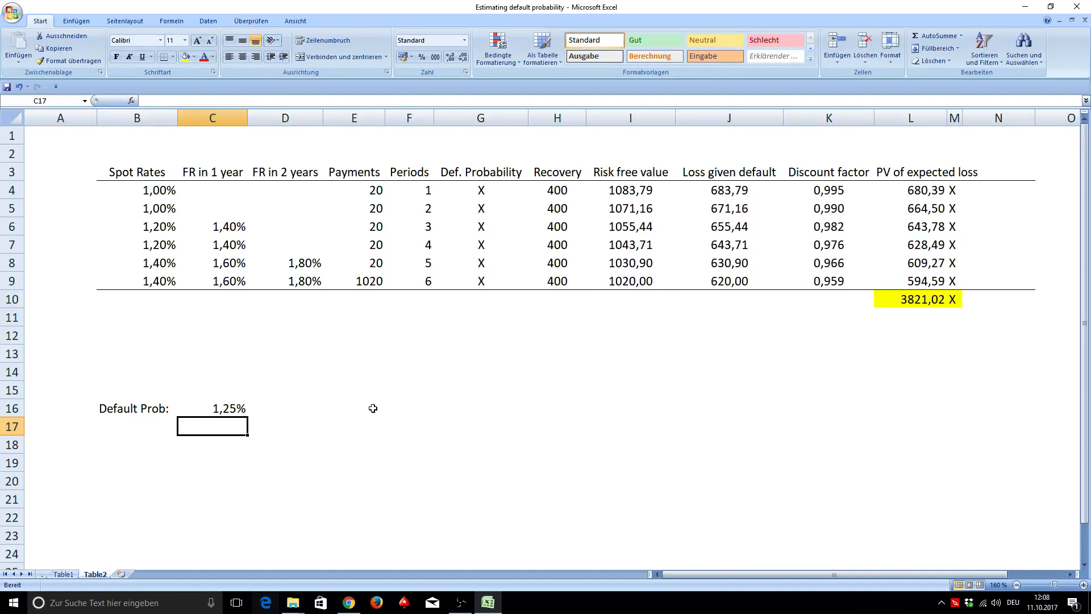
# Review the default probability formula and its result in C16.
pyautogui.click(225, 408)
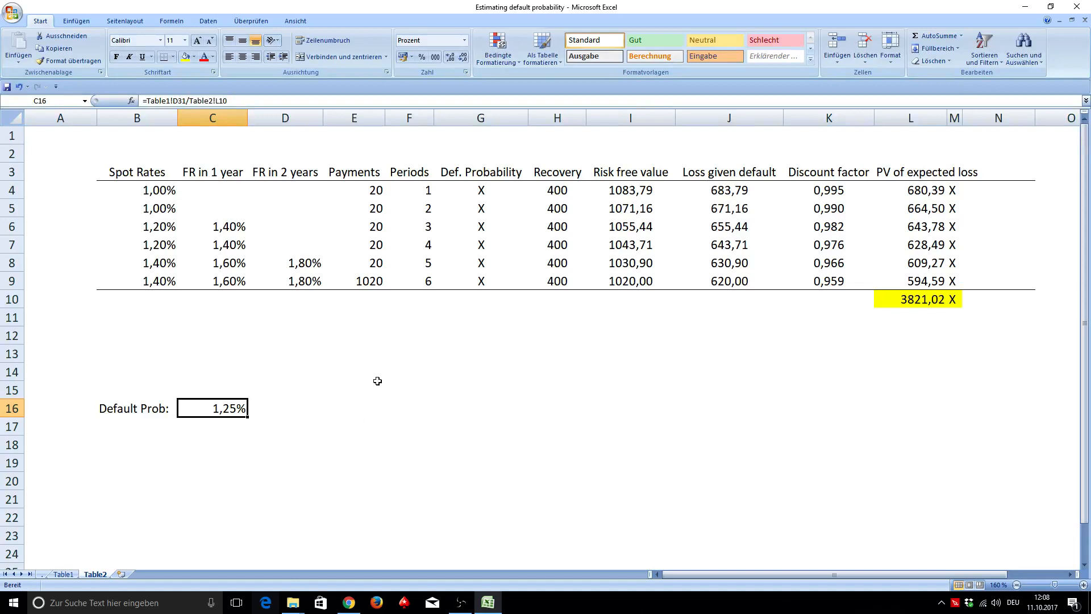
pyautogui.click(270, 409)
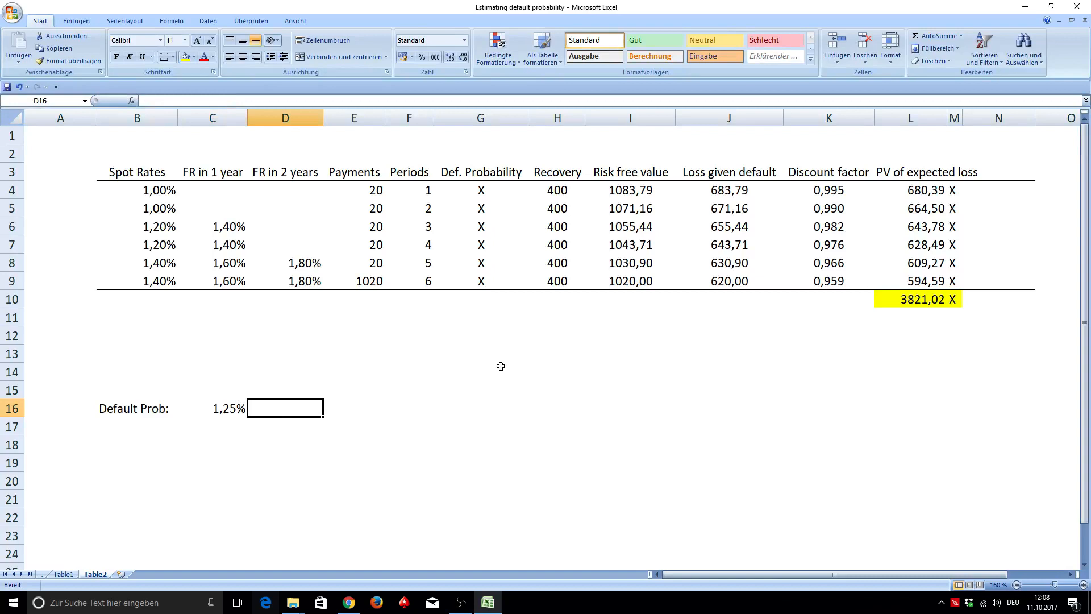
pyautogui.click(219, 409)
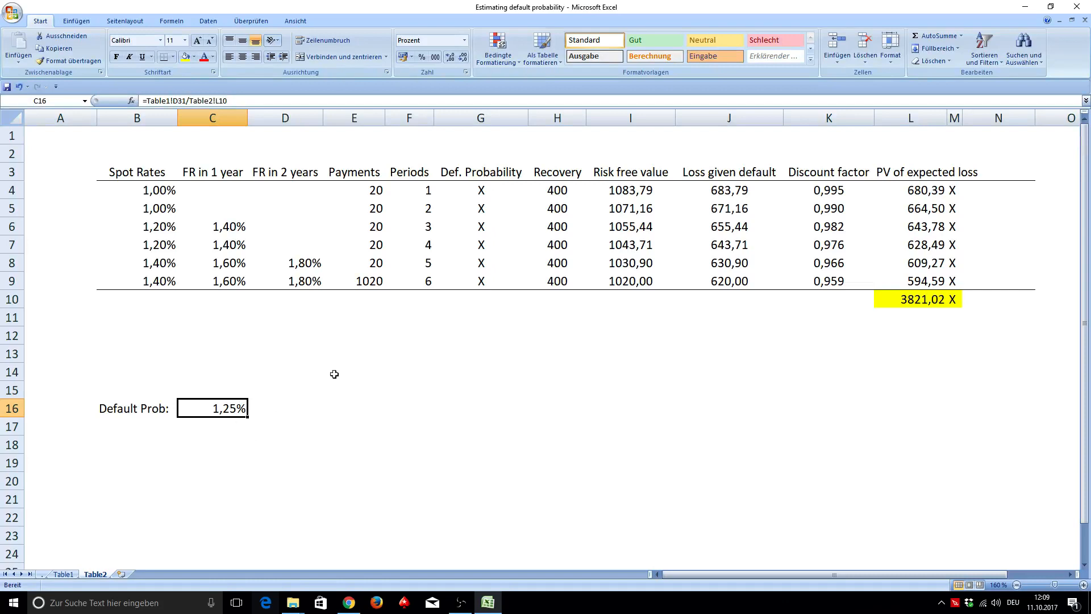
pyautogui.click(236, 422)
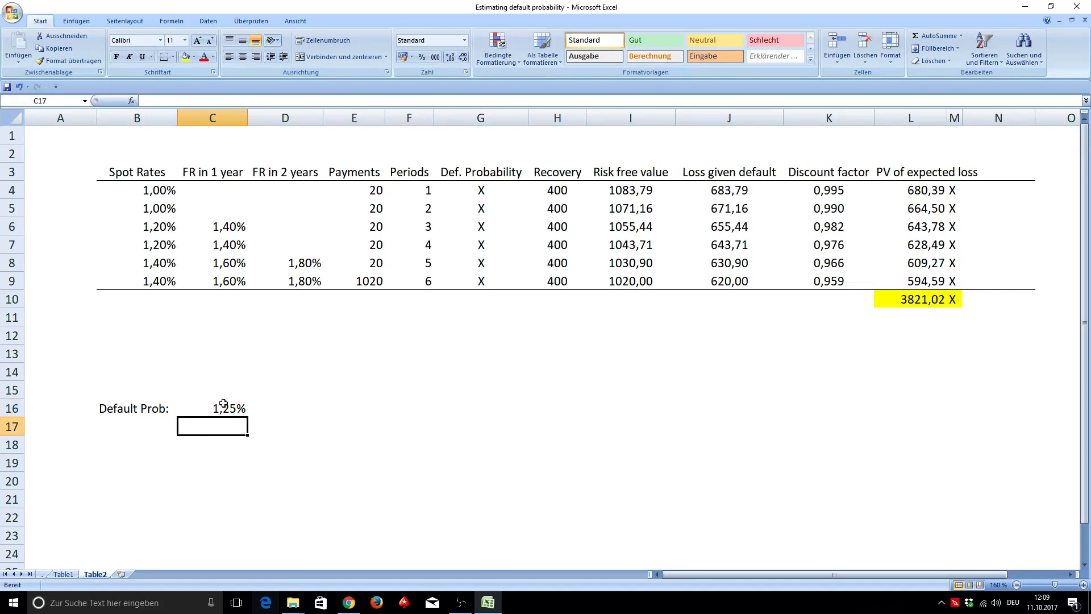
pyautogui.click(223, 402)
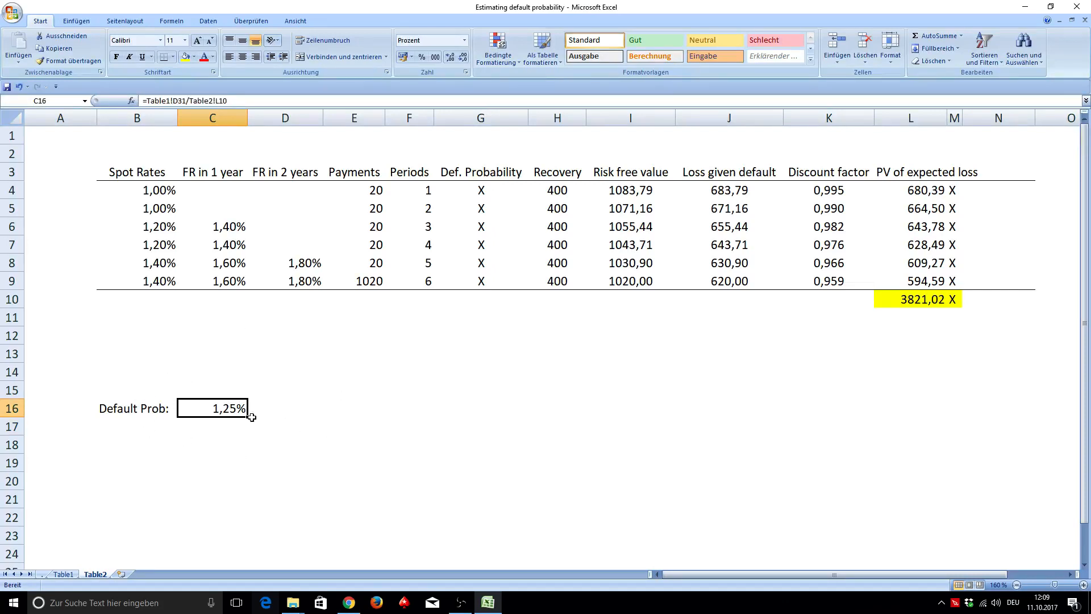